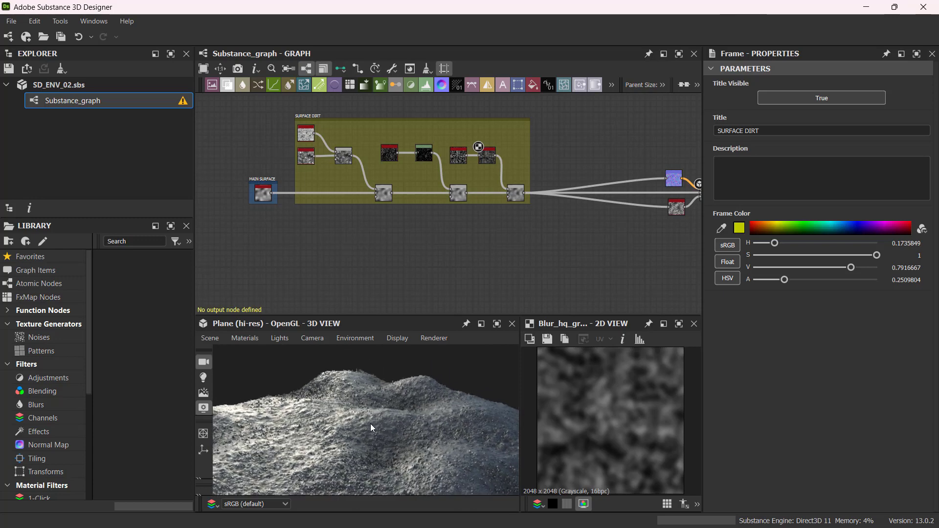
# Step: Add a Shape node in the empty graph area below the SURFACE DIRT frame
pyautogui.scroll(1, 392, 238)
pyautogui.moveTo(395, 240); pyautogui.dragTo(401, 262, button='middle')
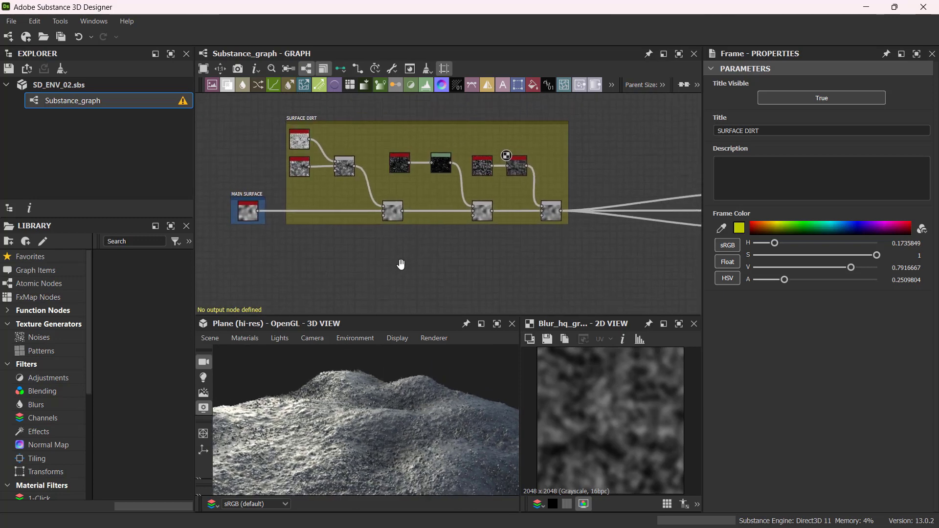
pyautogui.press('space')
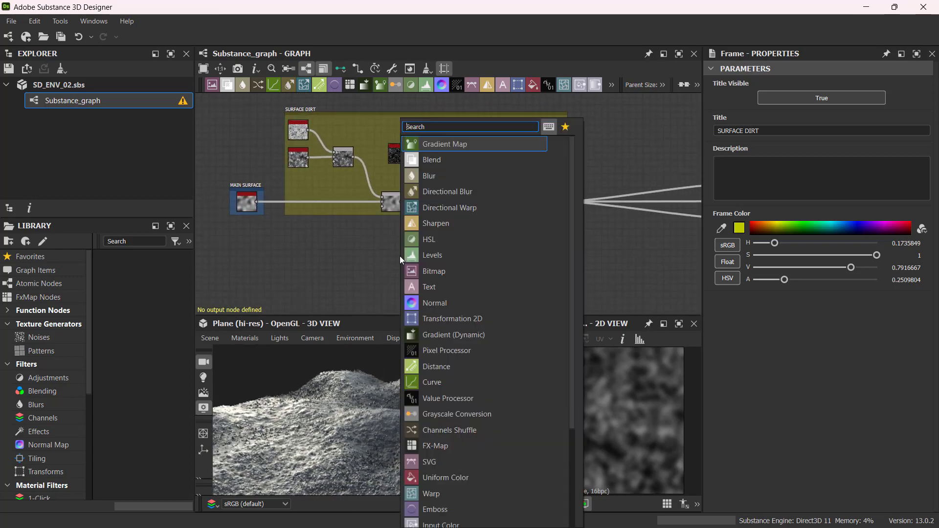
pyautogui.write('shape')
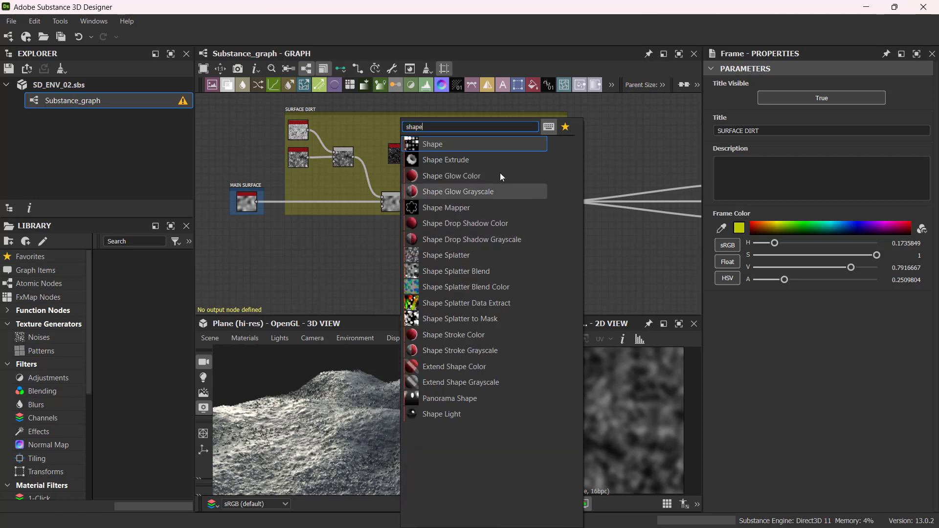
pyautogui.click(494, 144)
pyautogui.scroll(2, 397, 262)
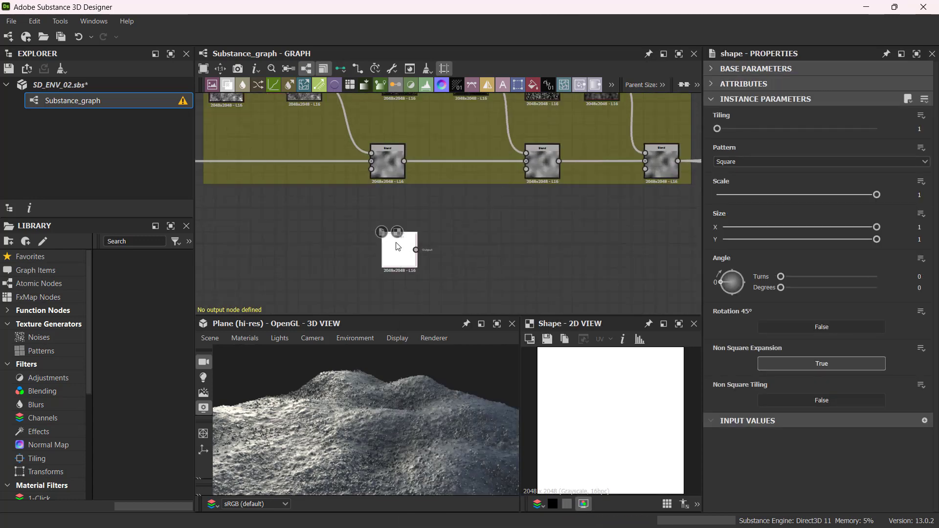
pyautogui.moveTo(395, 257); pyautogui.dragTo(362, 255)
# Step: Set the Shape node's pattern to Paraboloid and its tiling to 3, and move the node aside to make room
pyautogui.click(744, 161)
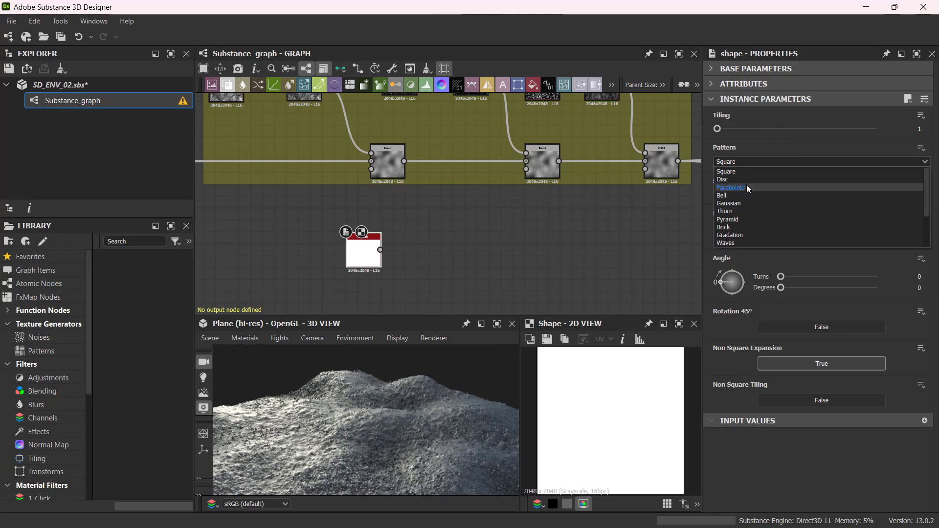
pyautogui.click(747, 185)
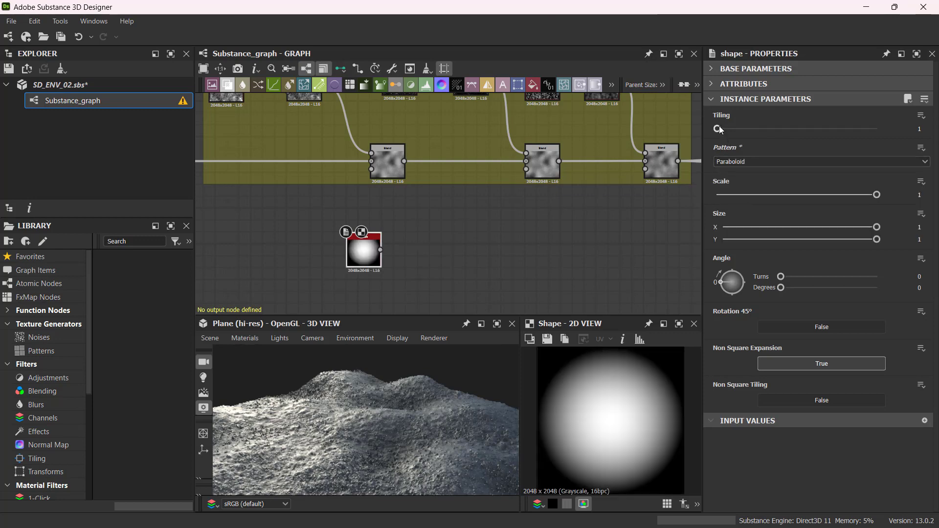
pyautogui.moveTo(719, 129); pyautogui.dragTo(739, 129)
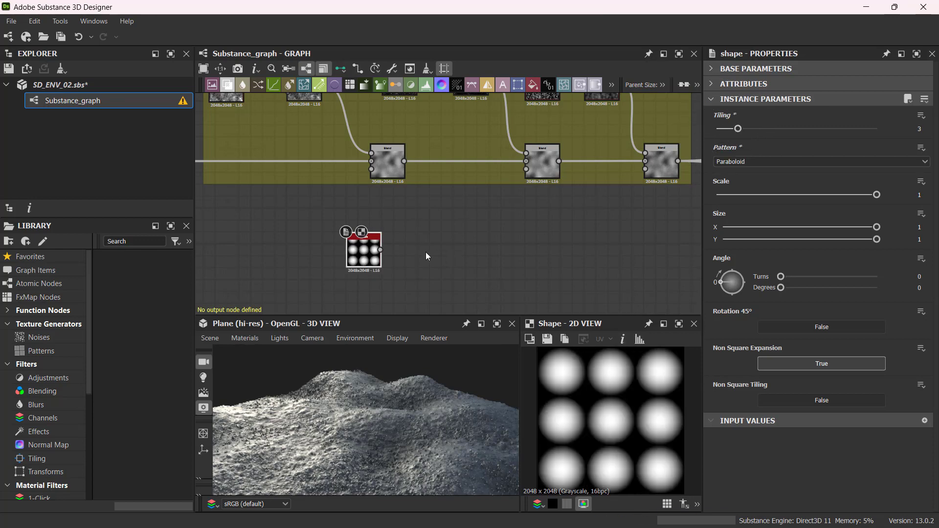
pyautogui.scroll(5, 418, 259)
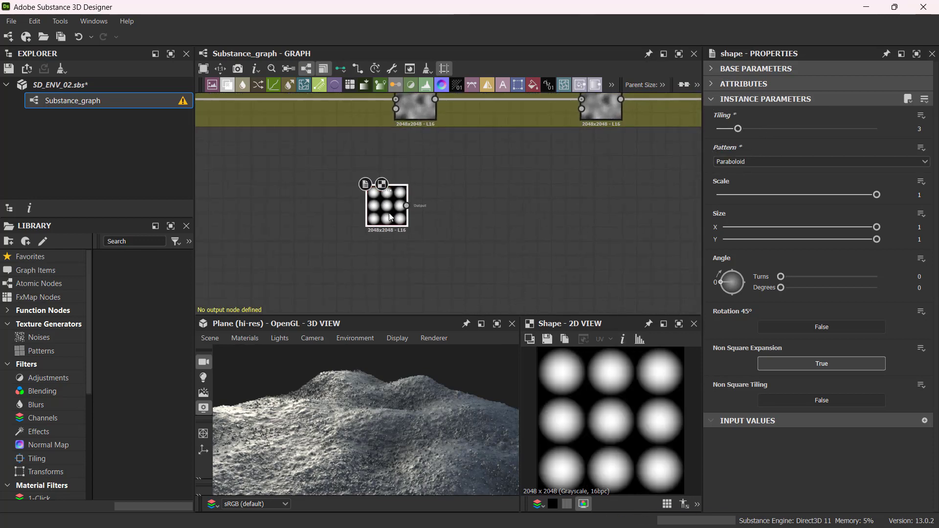
pyautogui.moveTo(389, 213); pyautogui.dragTo(322, 197)
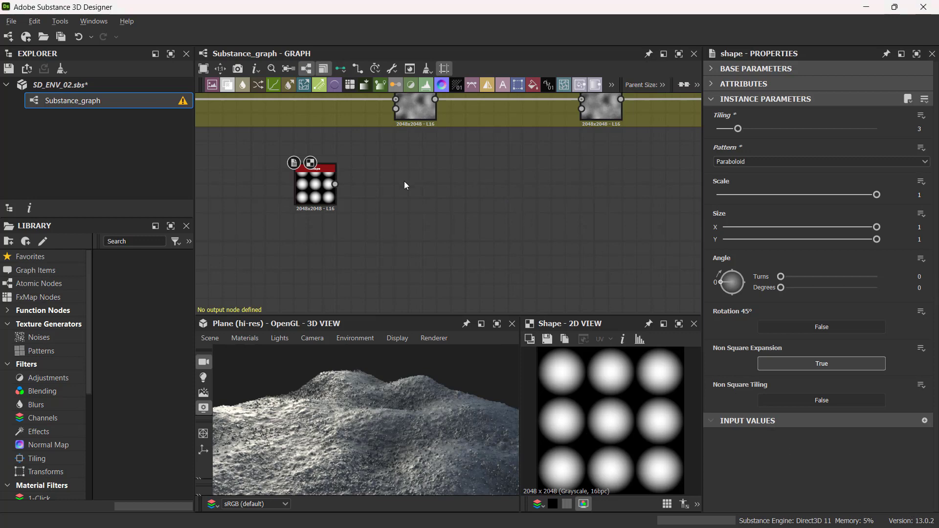
# Step: Add a Warp node beside the Shape node, slightly lower, and connect the Shape output to the Warp's main Input
pyautogui.press('space')
pyautogui.write('warp')
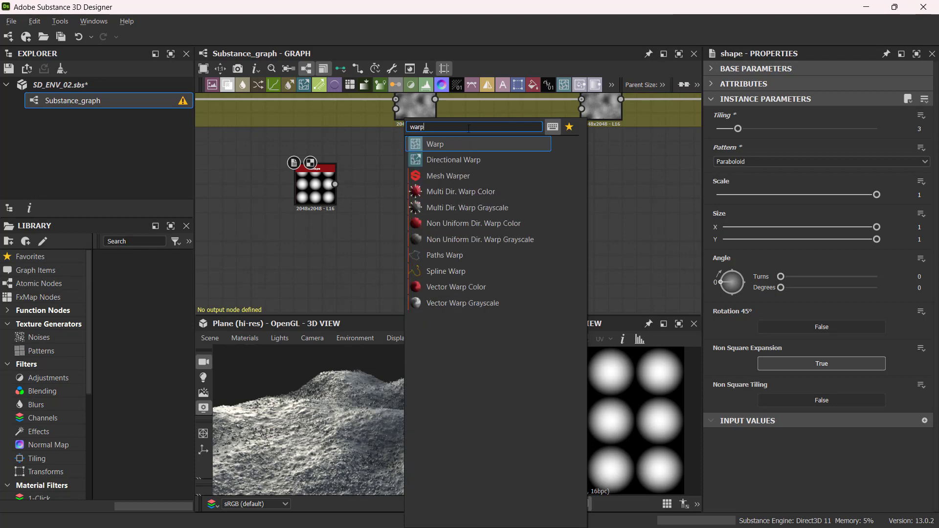
pyautogui.click(469, 145)
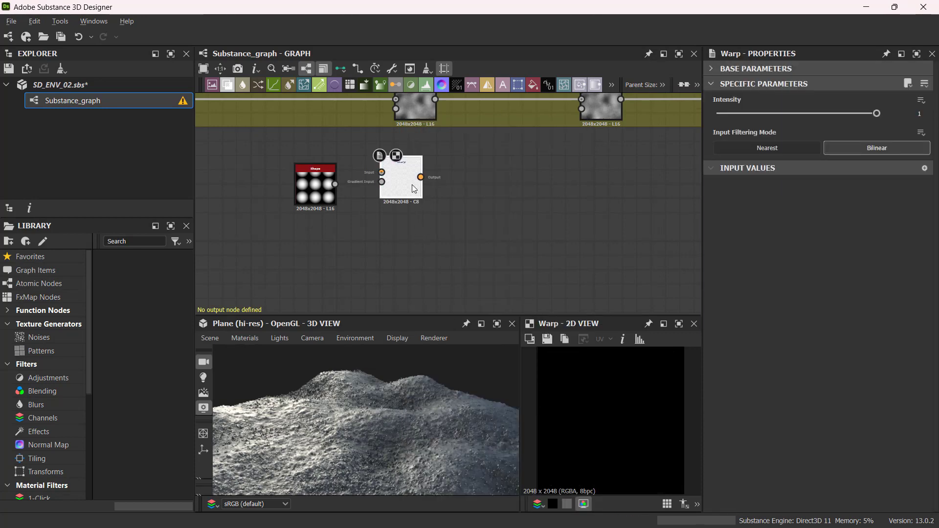
pyautogui.moveTo(407, 183); pyautogui.dragTo(461, 211)
pyautogui.scroll(3, 449, 197)
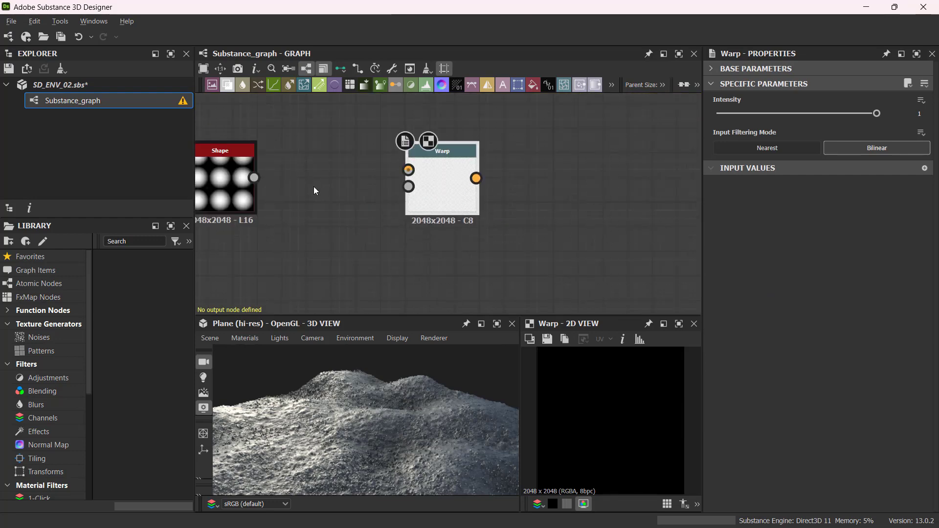
pyautogui.moveTo(432, 175); pyautogui.dragTo(433, 224)
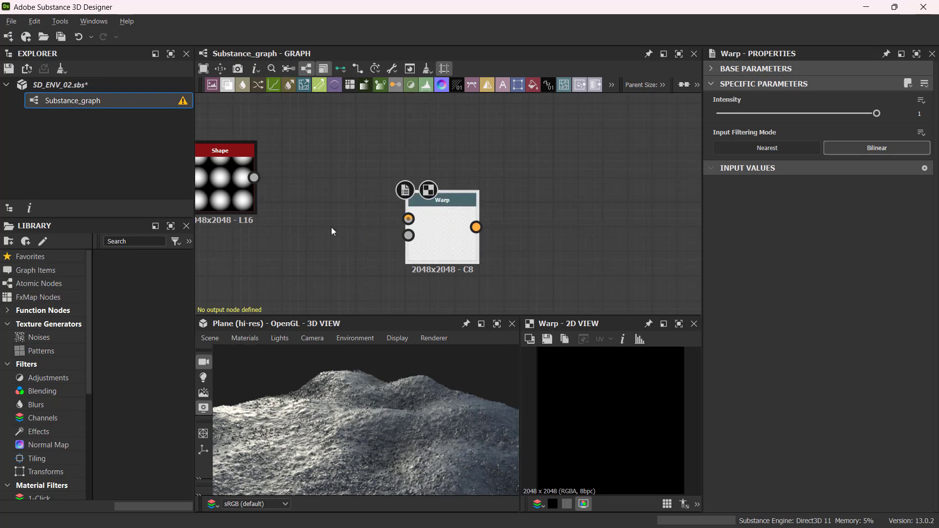
pyautogui.scroll(-1, 331, 227)
pyautogui.moveTo(331, 227); pyautogui.dragTo(371, 199, button='middle')
pyautogui.moveTo(303, 160); pyautogui.dragTo(462, 237)
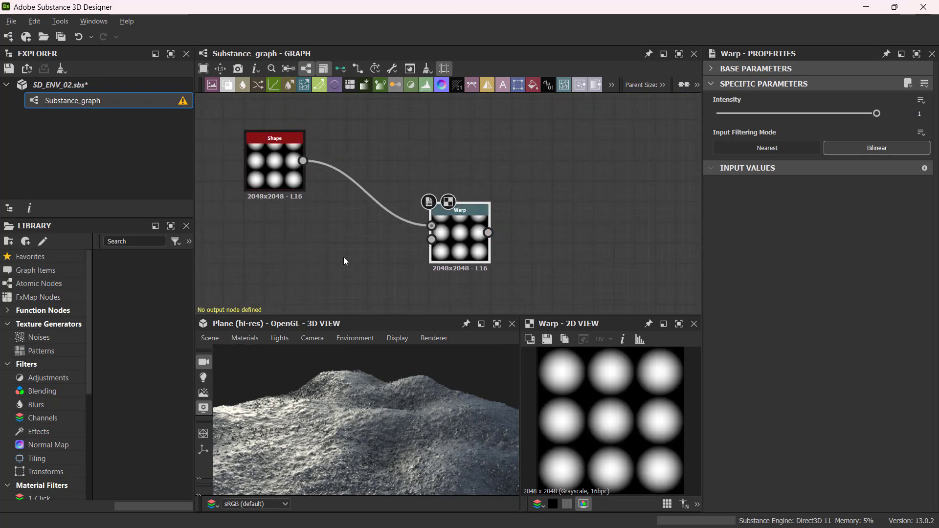
# Step: Add a Perlin Noise node and align it directly below the Shape node
pyautogui.scroll(2, 343, 256)
pyautogui.moveTo(396, 226); pyautogui.dragTo(454, 174, button='middle')
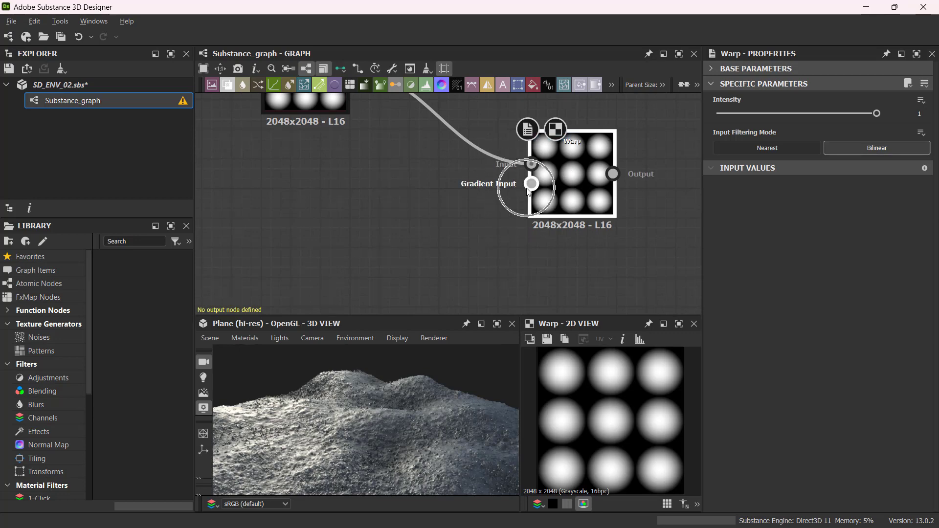
pyautogui.scroll(-1, 518, 194)
pyautogui.moveTo(517, 195); pyautogui.dragTo(533, 227, button='middle')
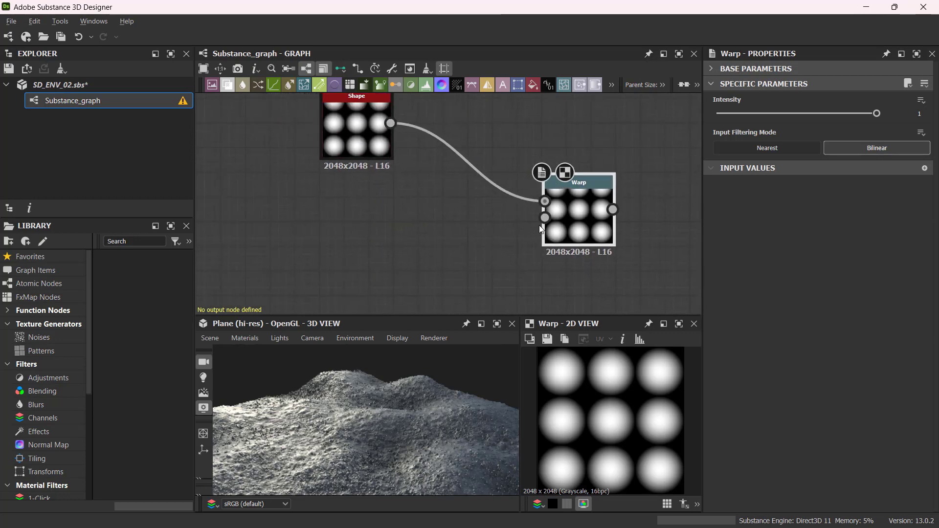
pyautogui.scroll(-1, 441, 222)
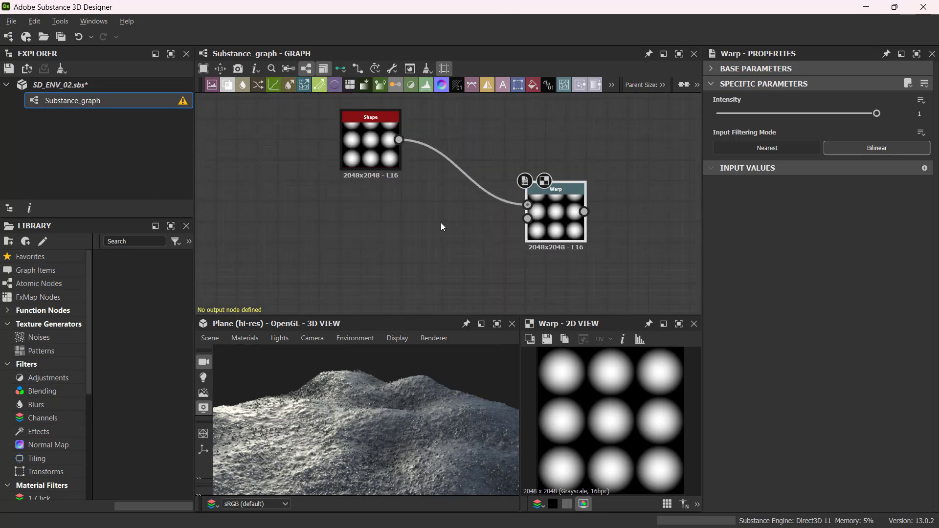
pyautogui.moveTo(441, 222); pyautogui.dragTo(399, 206, button='middle')
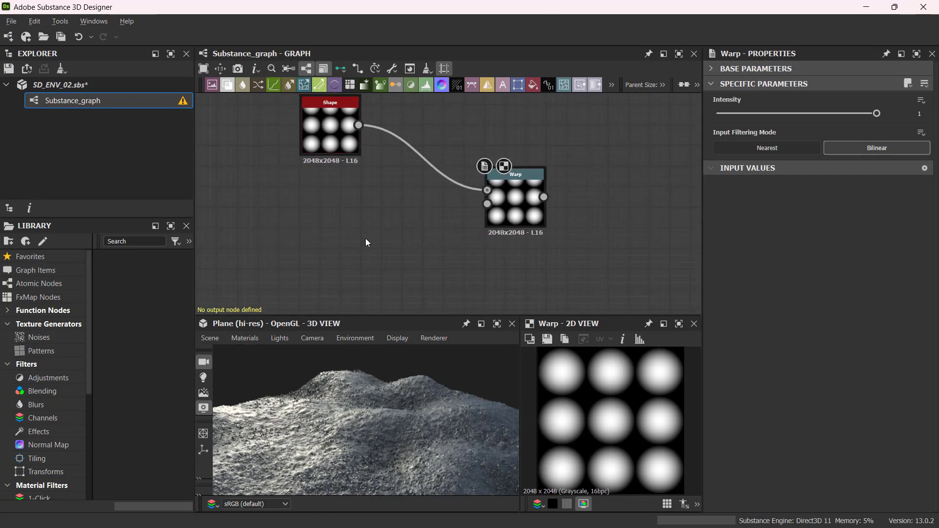
pyautogui.press('space')
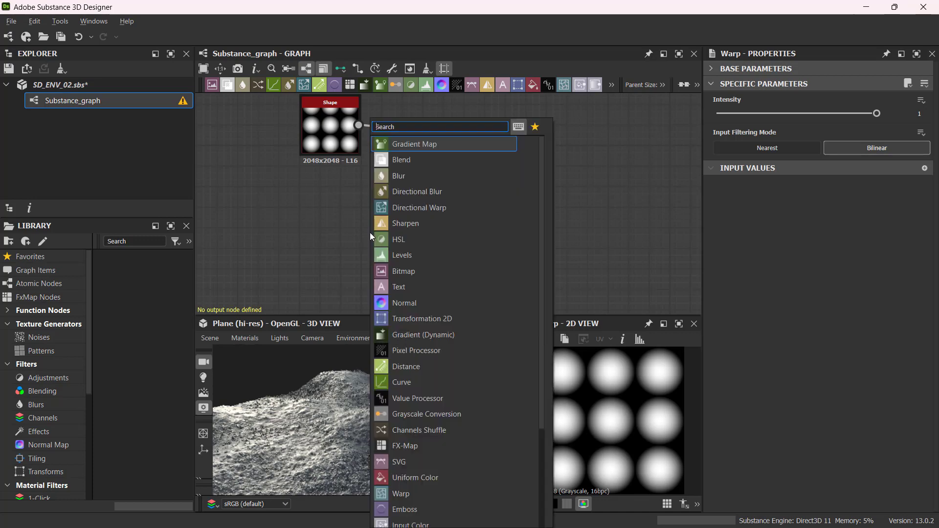
pyautogui.write('per')
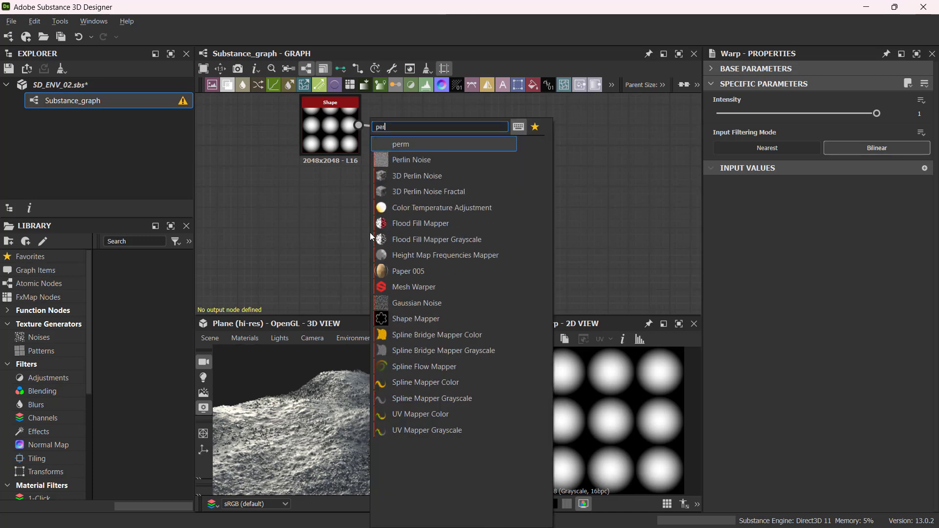
pyautogui.click(432, 161)
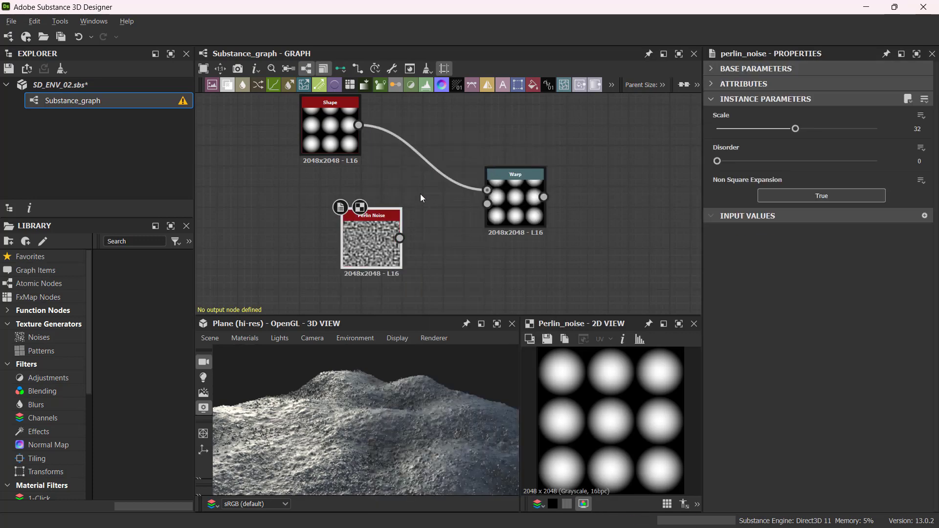
pyautogui.moveTo(380, 248); pyautogui.dragTo(342, 250)
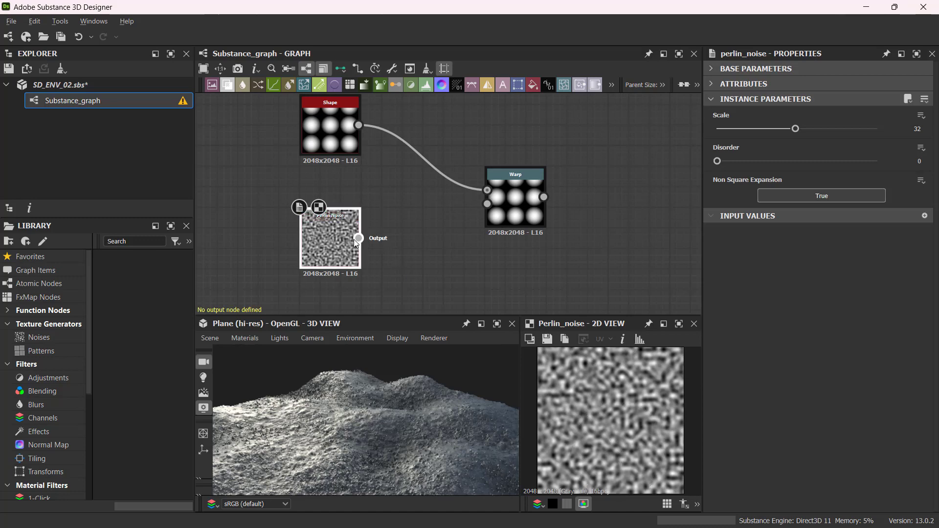
# Step: Connect the Perlin Noise output to the Warp node's Gradient Input and preview the Warp result in 2D
pyautogui.moveTo(359, 238); pyautogui.dragTo(488, 204)
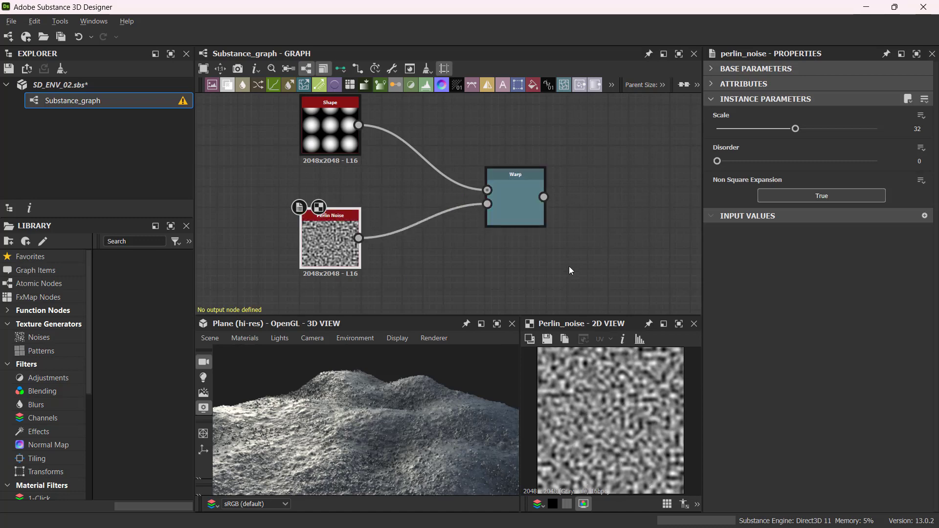
pyautogui.click(514, 197)
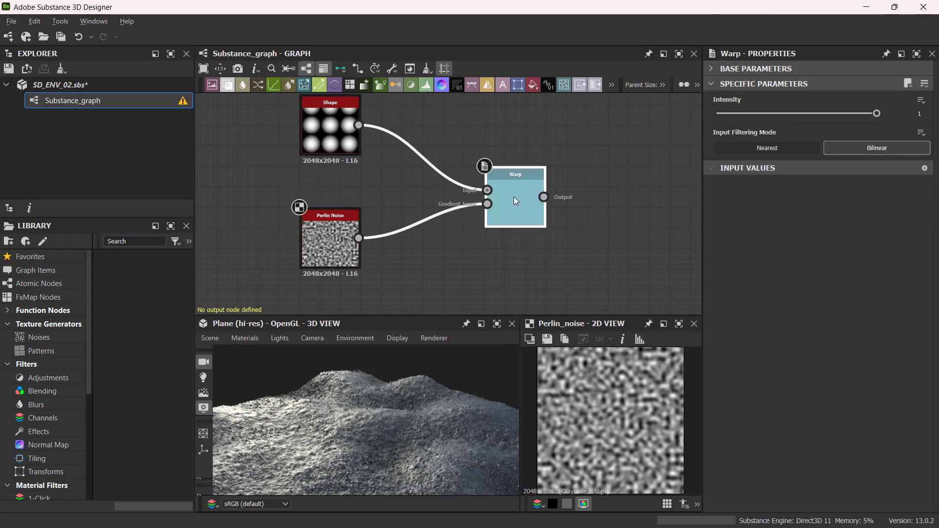
pyautogui.doubleClick(513, 196)
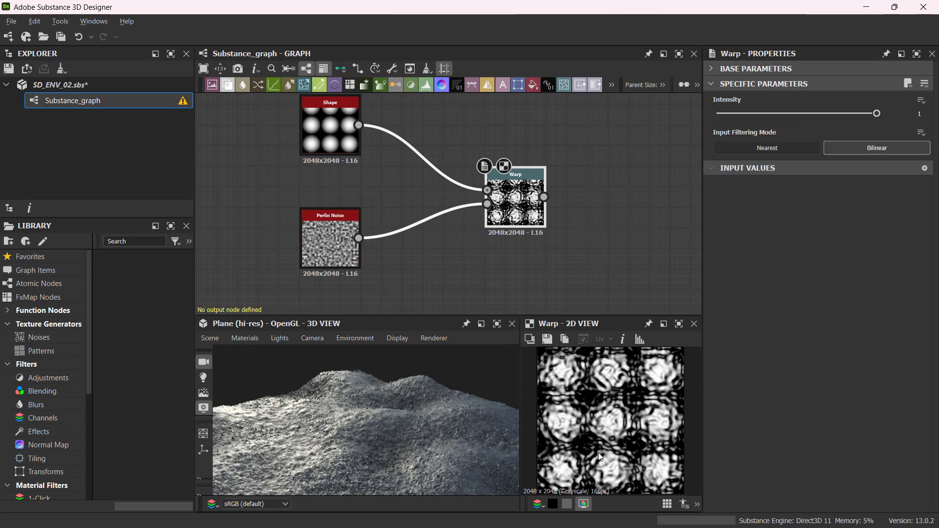
# Step: Tune the distortion by setting the Perlin Noise scale to 10 and the Warp intensity to 1
pyautogui.moveTo(876, 113); pyautogui.dragTo(779, 117)
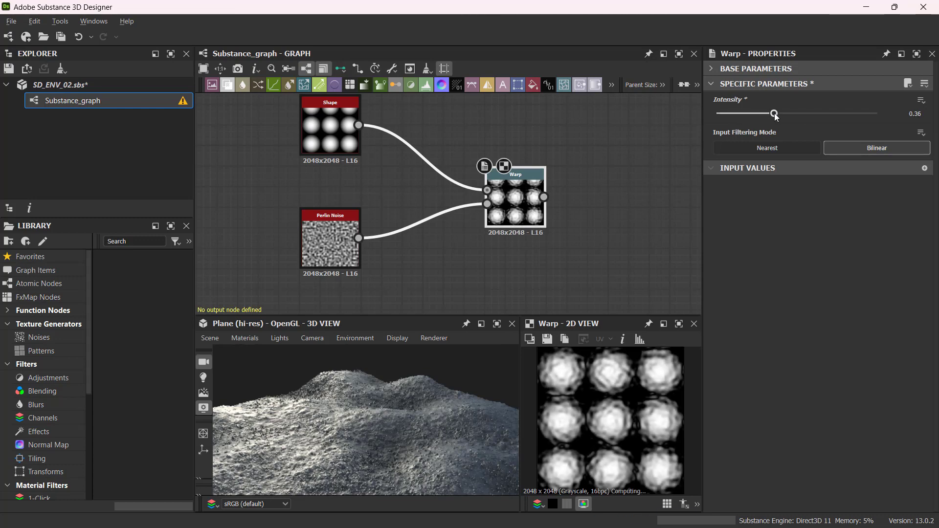
pyautogui.click(332, 237)
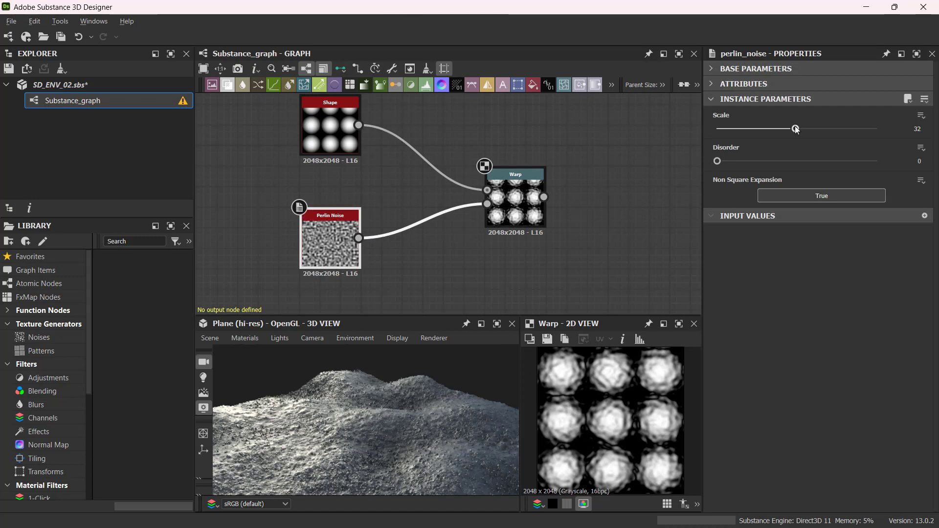
pyautogui.moveTo(795, 129); pyautogui.dragTo(885, 115)
pyautogui.click(523, 195)
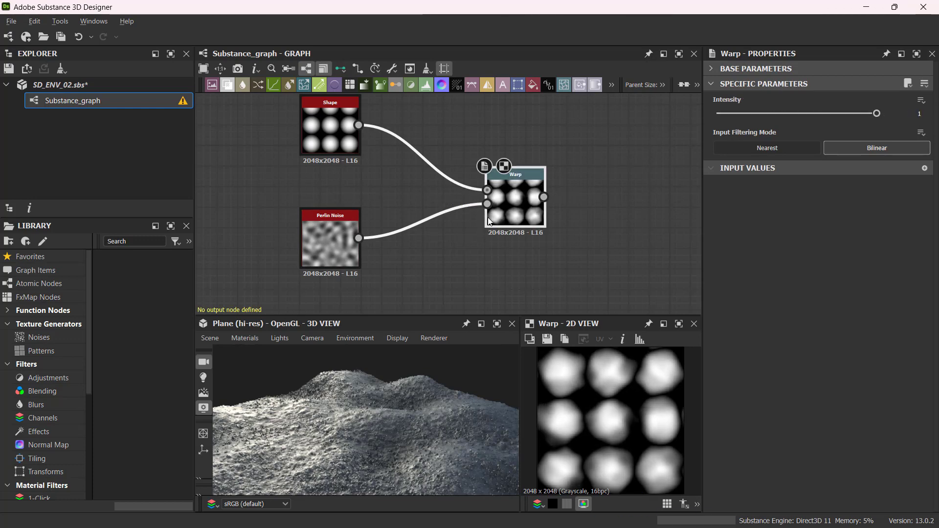
pyautogui.click(330, 245)
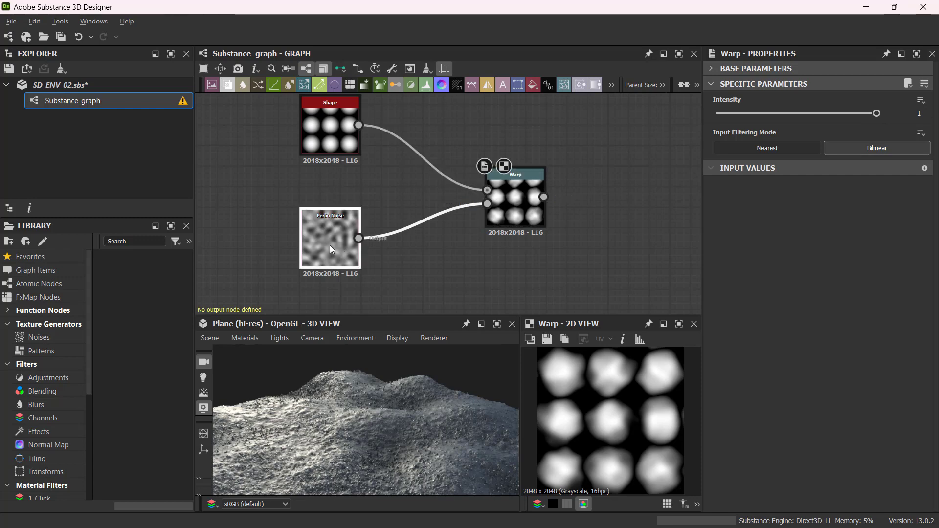
pyautogui.moveTo(740, 128); pyautogui.dragTo(739, 126)
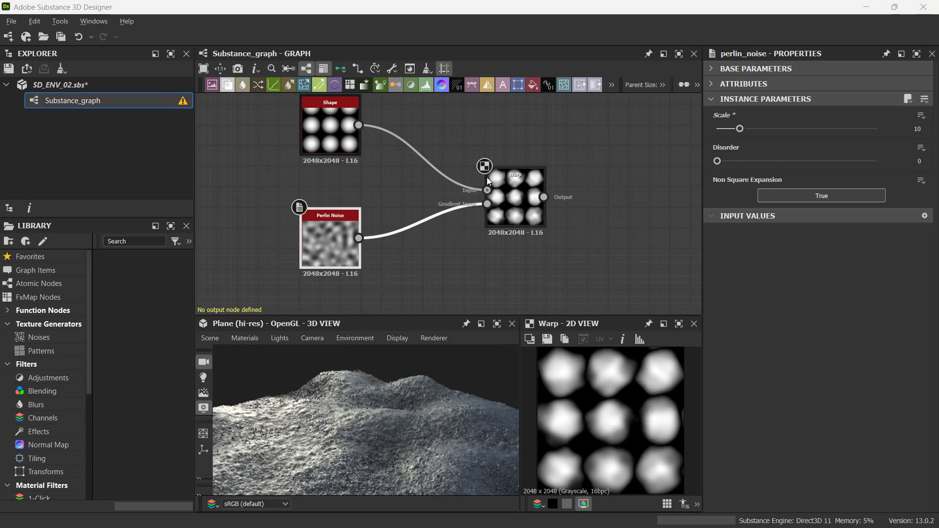
# Step: Shift the Warp node slightly away from its inputs and add a Levels node beyond it
pyautogui.click(519, 206)
pyautogui.moveTo(569, 206); pyautogui.dragTo(487, 206, button='middle')
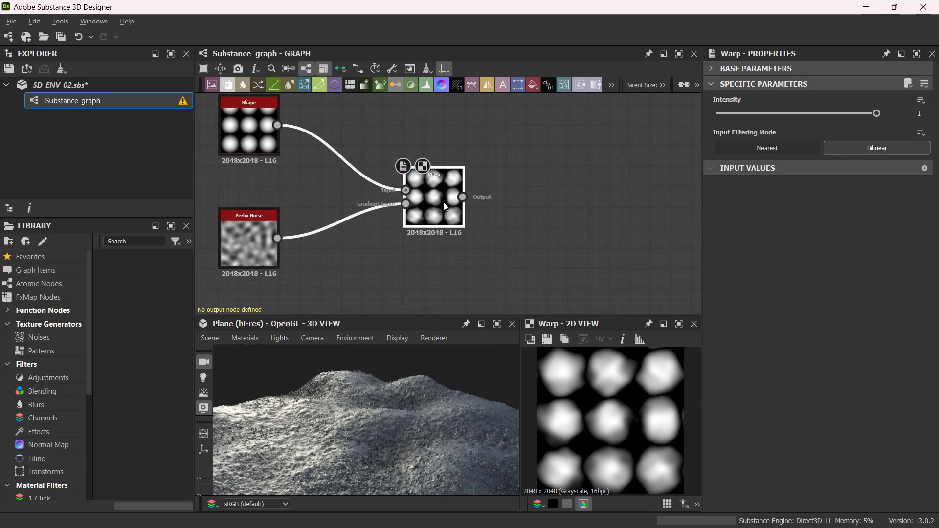
pyautogui.moveTo(425, 201); pyautogui.dragTo(447, 201)
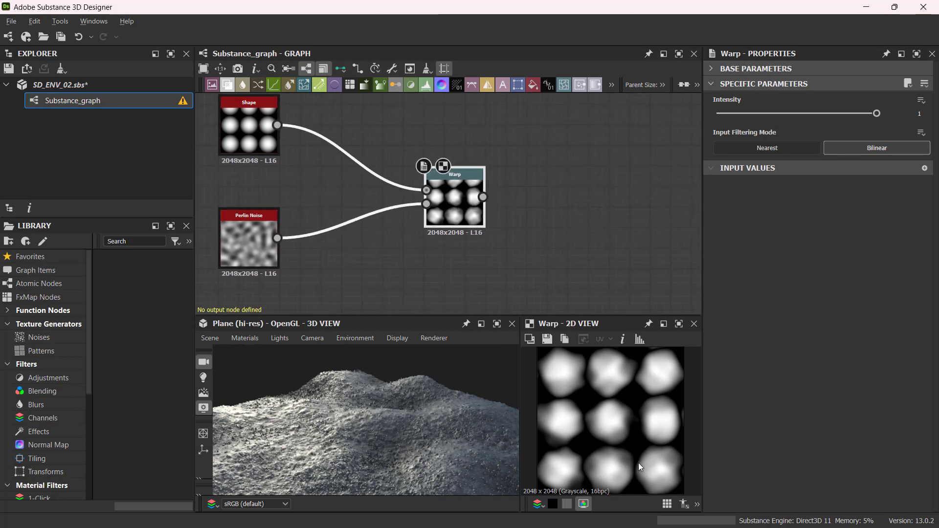
pyautogui.press('space')
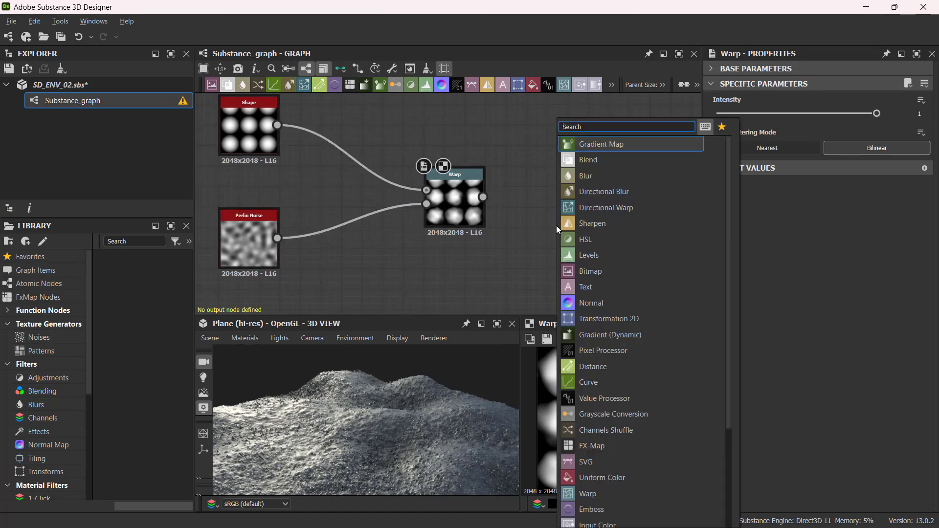
pyautogui.write('level')
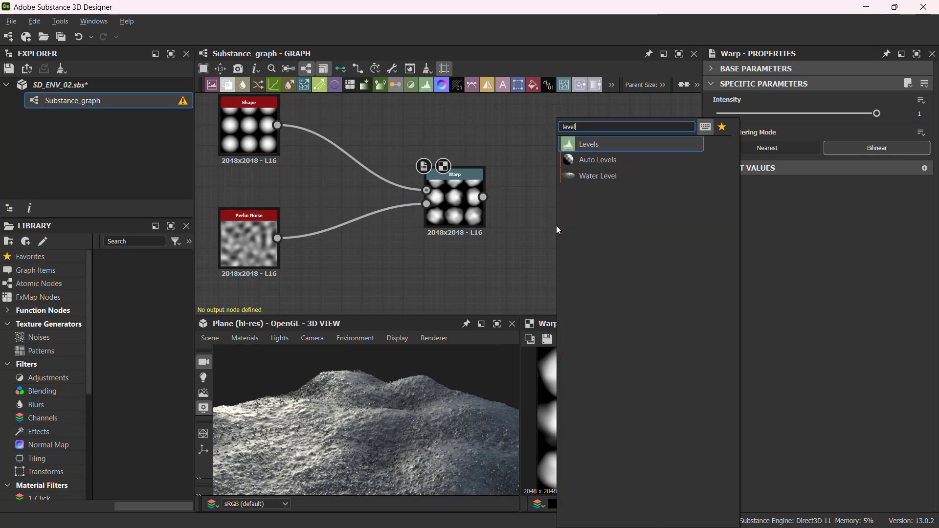
pyautogui.press('Return')
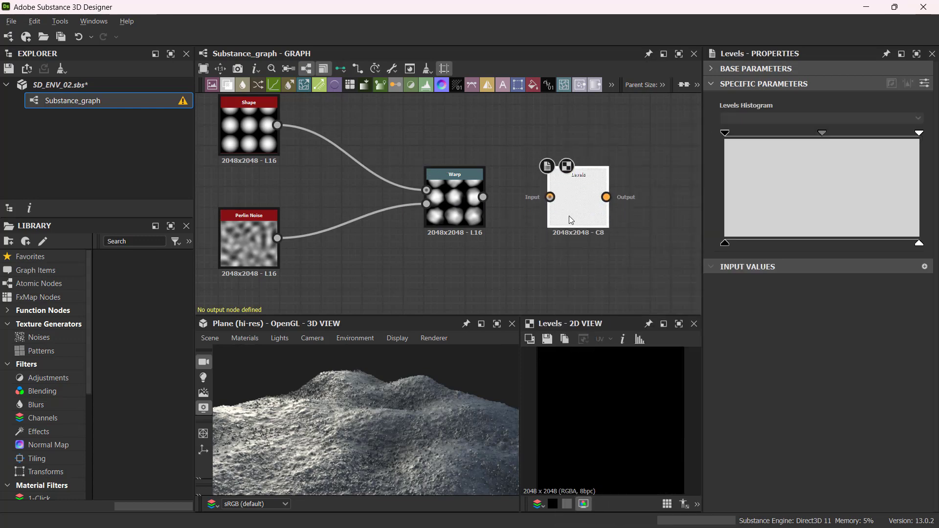
# Step: Connect the Warp node's output to the Levels node's input
pyautogui.moveTo(483, 197); pyautogui.dragTo(566, 199)
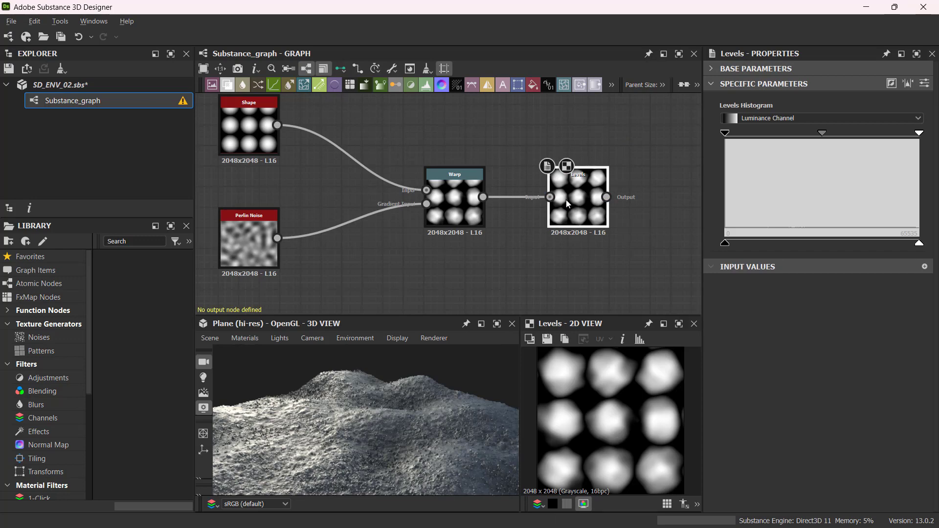
pyautogui.click(574, 210)
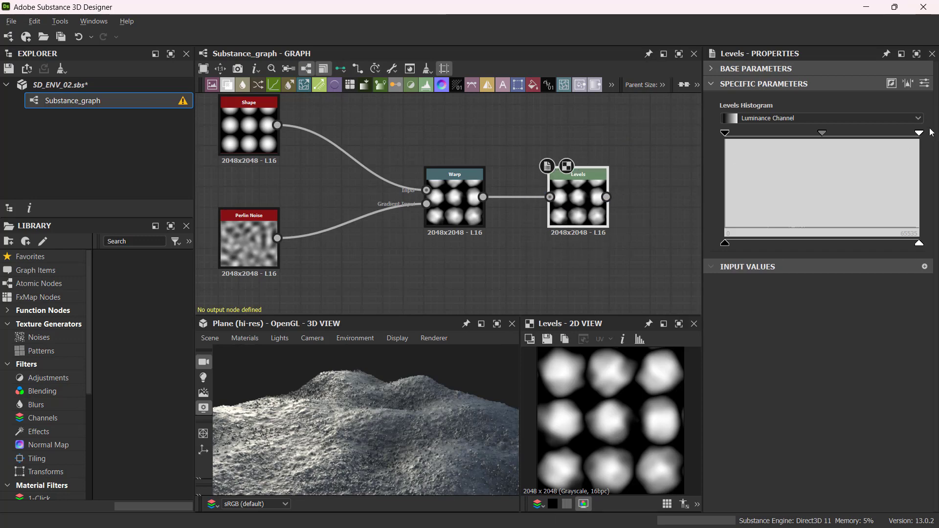
# Step: Try lowering the Levels node's input and output white points and nudging its midtone, and restore both white points
pyautogui.moveTo(920, 134)
pyautogui.mouseDown()
pyautogui.moveTo(877, 135)
pyautogui.moveTo(898, 134)
pyautogui.mouseUp()
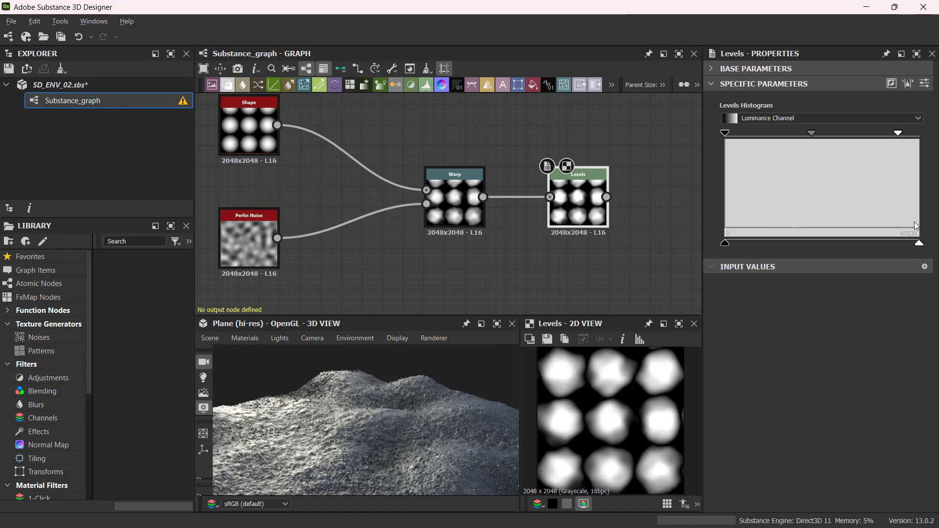
pyautogui.moveTo(920, 244); pyautogui.dragTo(902, 250)
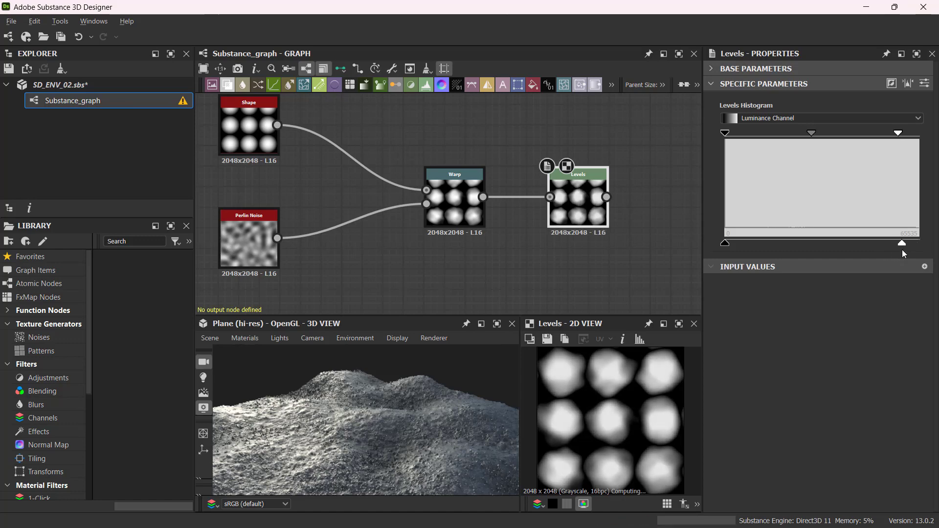
pyautogui.moveTo(810, 133)
pyautogui.mouseDown()
pyautogui.moveTo(821, 133)
pyautogui.moveTo(796, 134)
pyautogui.moveTo(808, 133)
pyautogui.mouseUp()
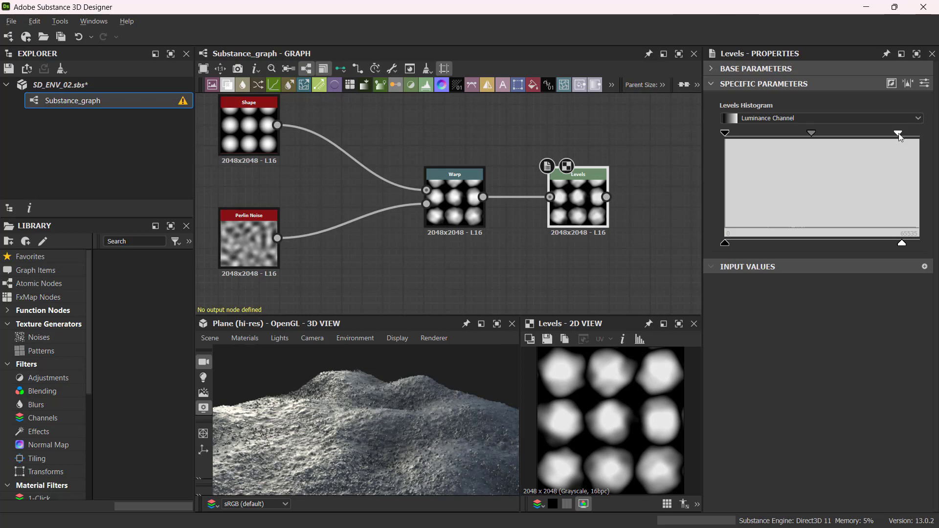
pyautogui.moveTo(898, 132); pyautogui.dragTo(931, 136)
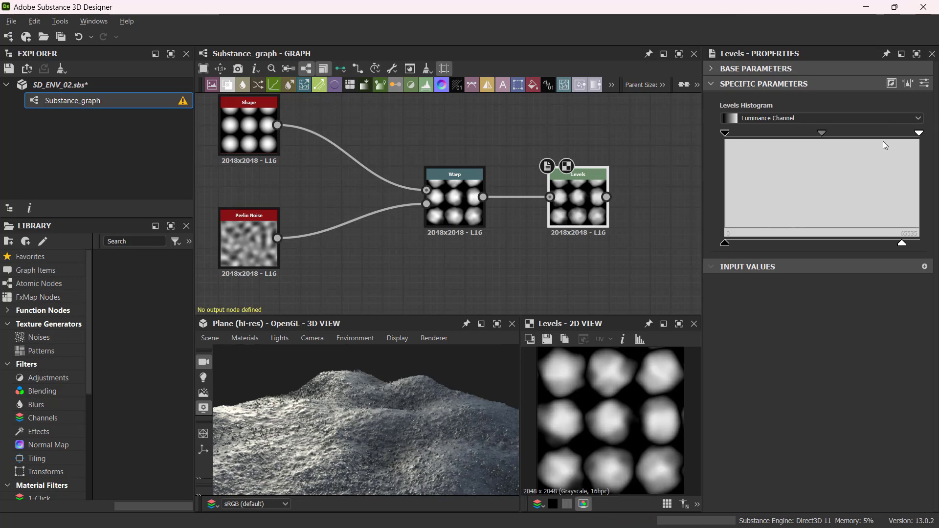
pyautogui.moveTo(821, 133); pyautogui.dragTo(814, 133)
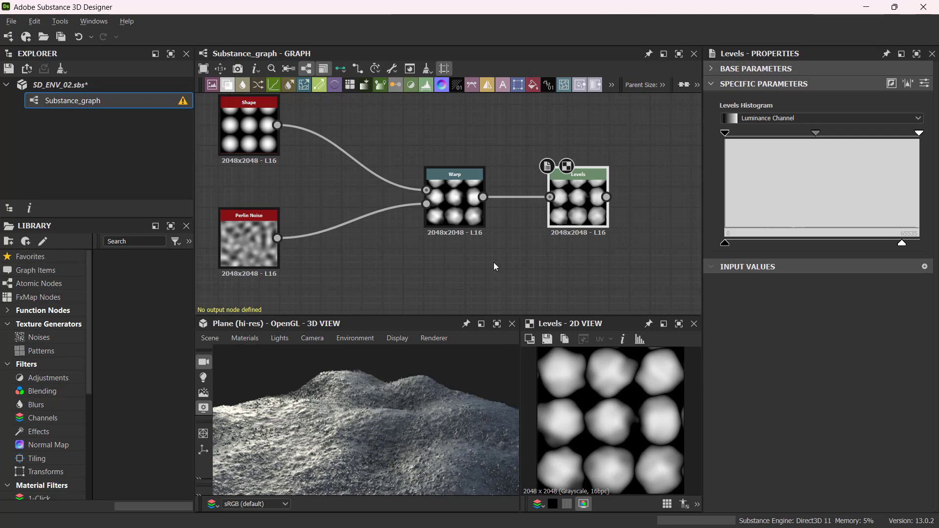
pyautogui.scroll(-2, 469, 266)
pyautogui.moveTo(468, 266); pyautogui.dragTo(430, 231, button='middle')
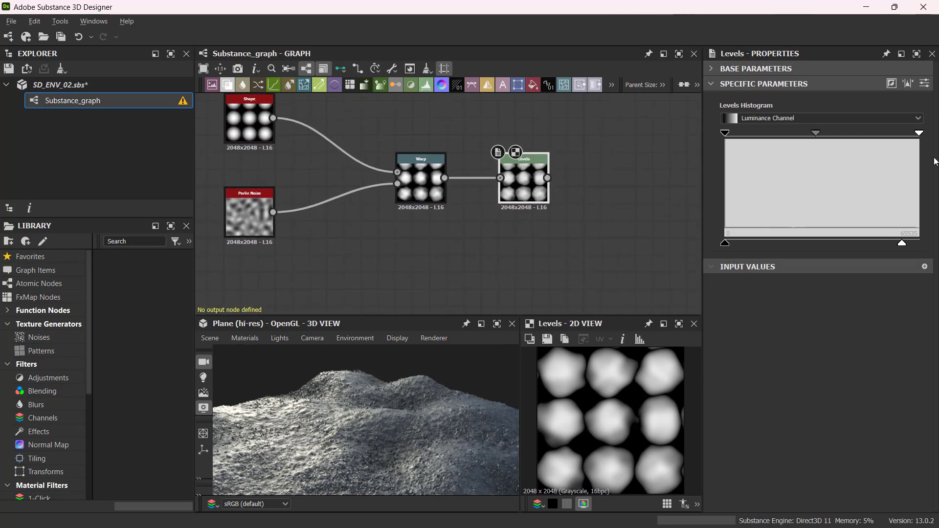
pyautogui.moveTo(901, 244); pyautogui.dragTo(919, 244)
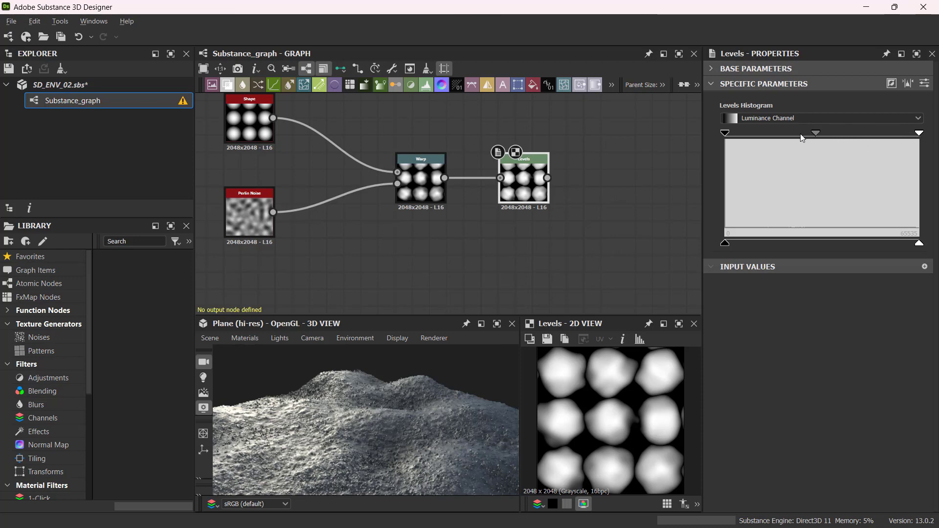
# Step: Brighten the shapes by lowering the Levels node's input white point to roughly three quarters of the histogram range
pyautogui.moveTo(919, 133); pyautogui.dragTo(864, 136)
pyautogui.moveTo(792, 133); pyautogui.dragTo(792, 133)
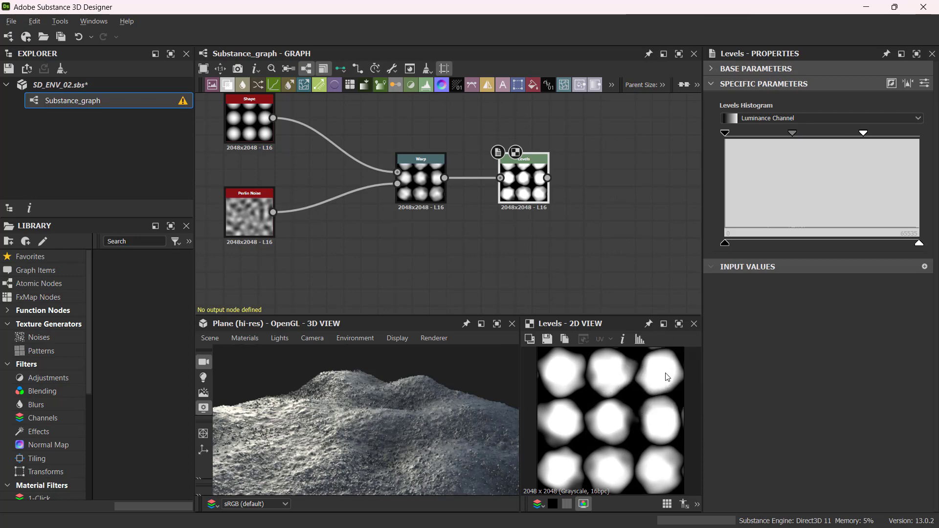
pyautogui.moveTo(865, 131); pyautogui.dragTo(877, 136)
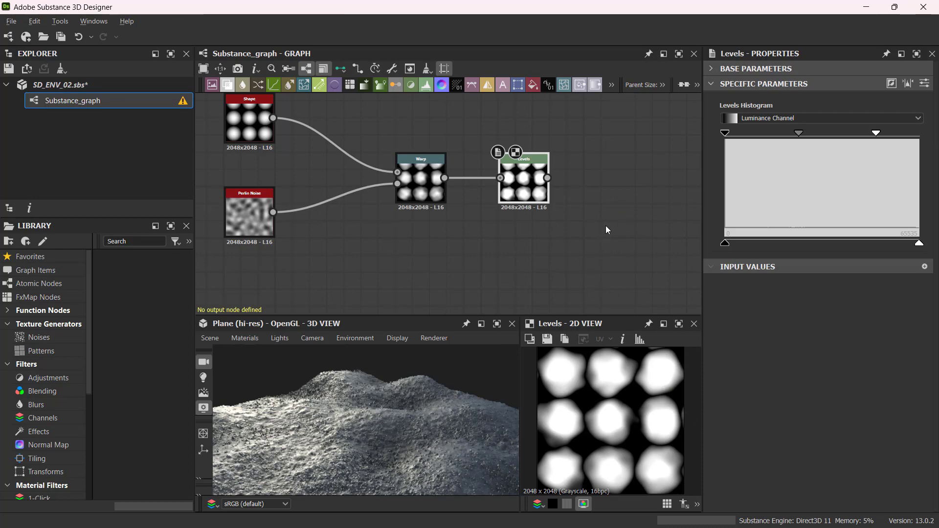
# Step: Move the Perlin Noise node slightly farther below the Shape node
pyautogui.moveTo(245, 222); pyautogui.dragTo(244, 239)
pyautogui.moveTo(530, 266); pyautogui.dragTo(509, 266, button='middle')
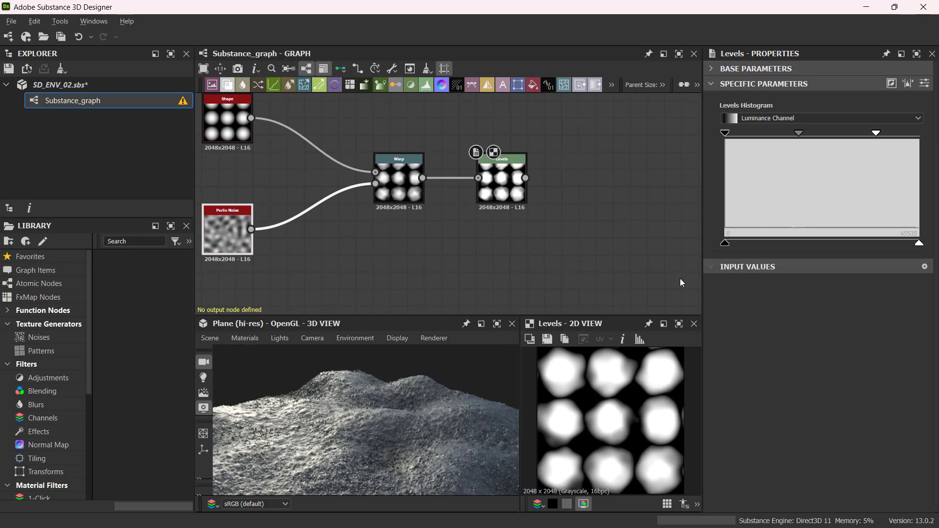
pyautogui.click(662, 383)
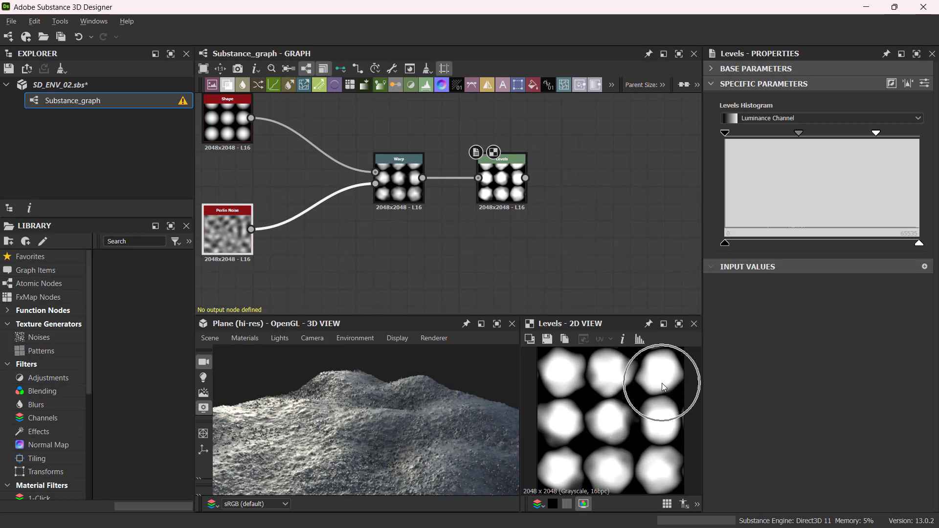
pyautogui.click(504, 192)
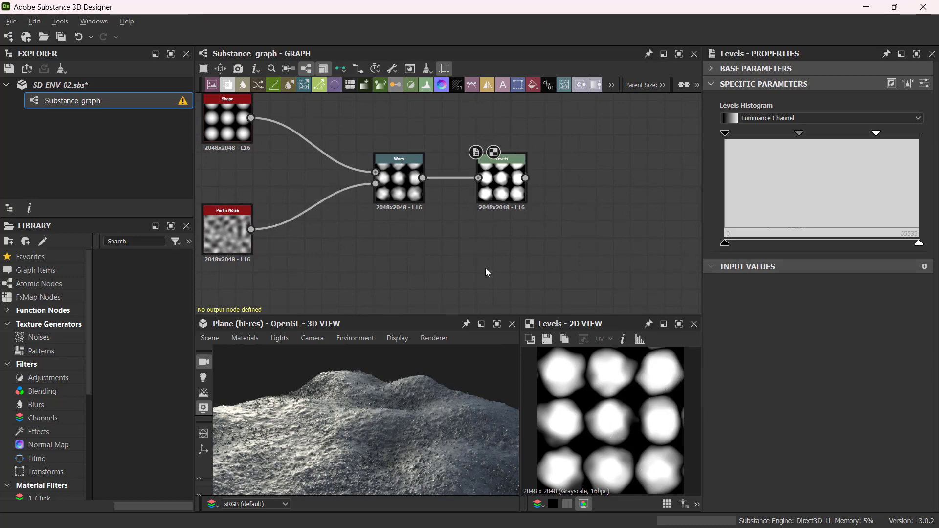
pyautogui.click(226, 243)
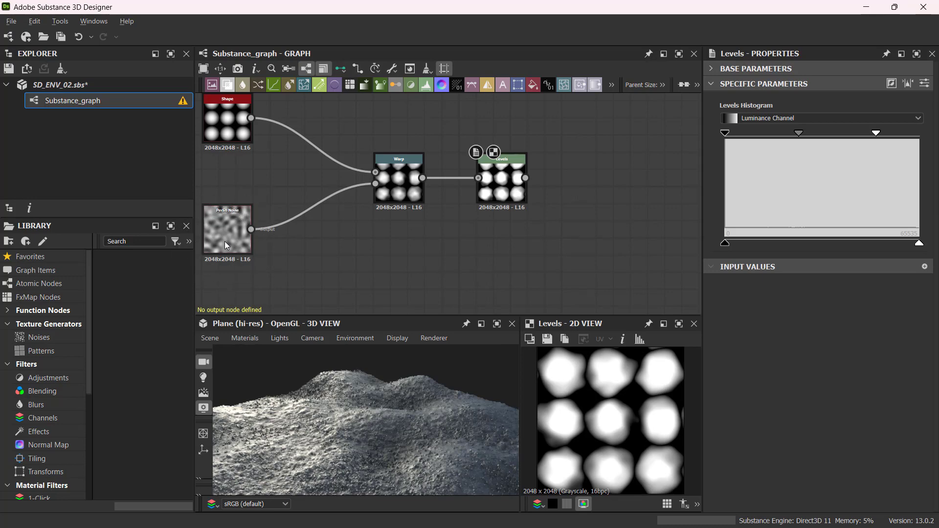
pyautogui.moveTo(226, 246); pyautogui.dragTo(256, 247, button='middle')
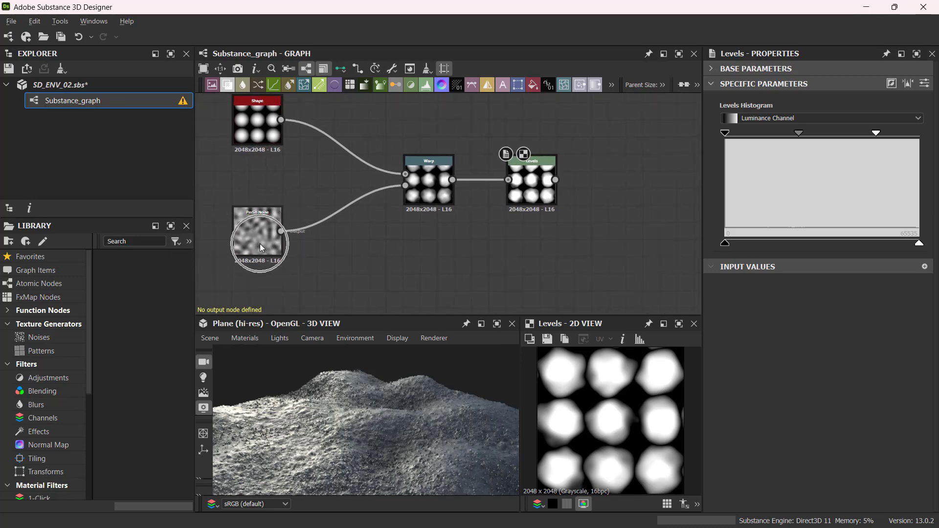
# Step: Add a Slope Blur Grayscale node beyond the Levels node and connect the Levels output to its Grayscale input
pyautogui.moveTo(604, 253); pyautogui.dragTo(592, 246, button='middle')
pyautogui.press('space')
pyautogui.write('slo')
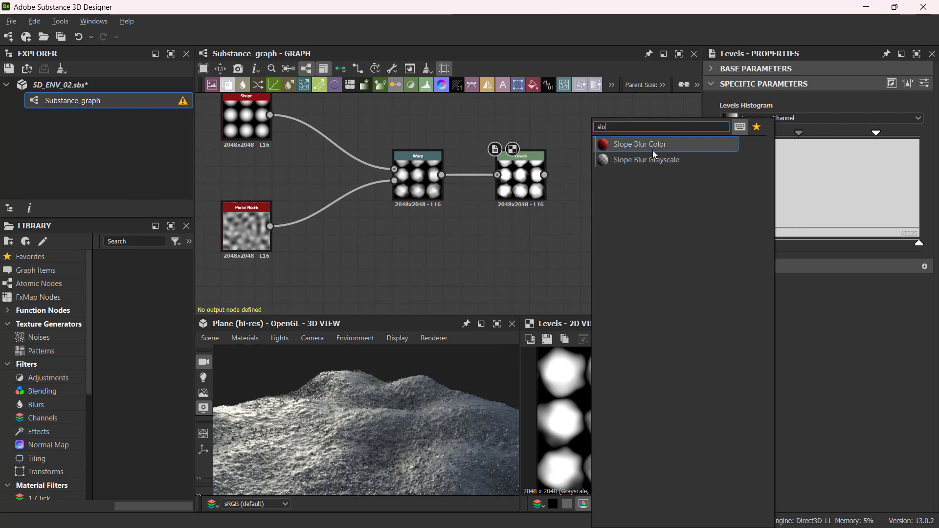
pyautogui.click(641, 160)
pyautogui.moveTo(598, 183); pyautogui.dragTo(557, 168, button='middle')
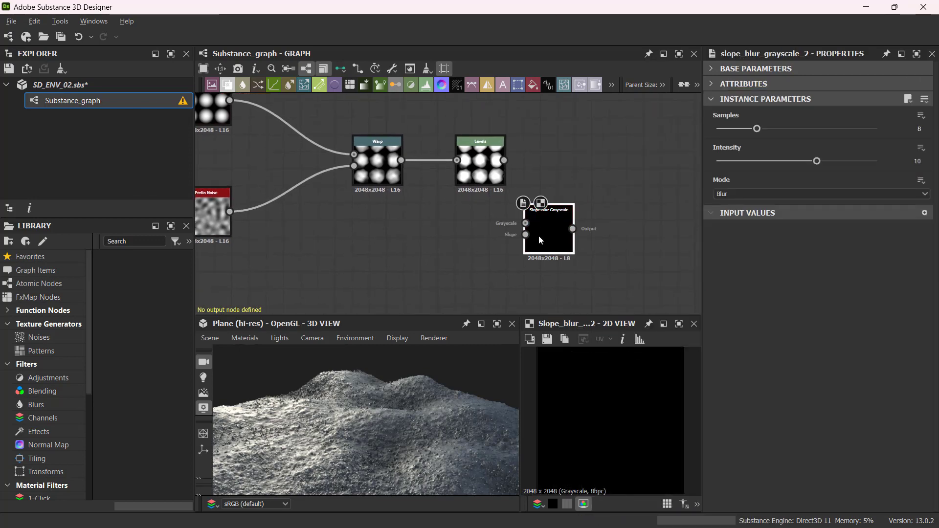
pyautogui.moveTo(539, 235); pyautogui.dragTo(589, 219)
pyautogui.moveTo(505, 160); pyautogui.dragTo(577, 206)
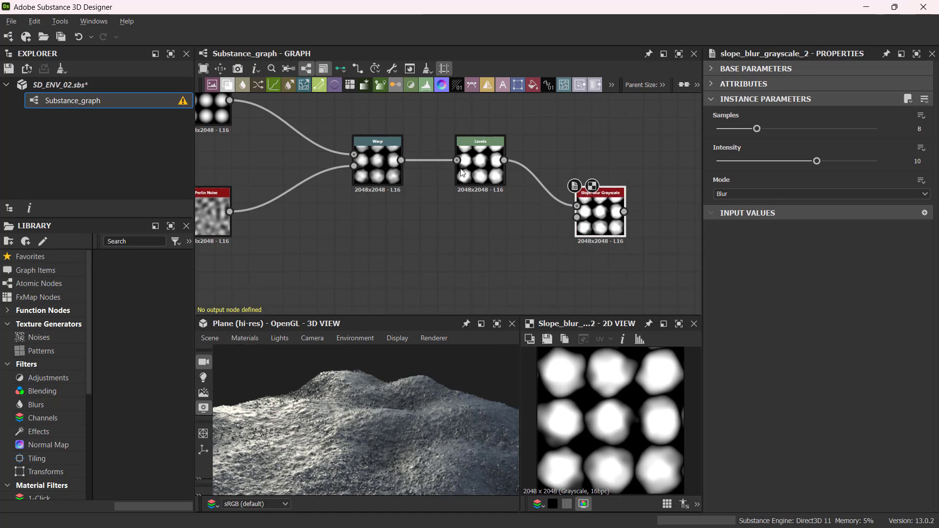
# Step: Connect the Perlin Noise output to the Slope Blur Grayscale node's Slope input
pyautogui.click(481, 161)
pyautogui.click(608, 222)
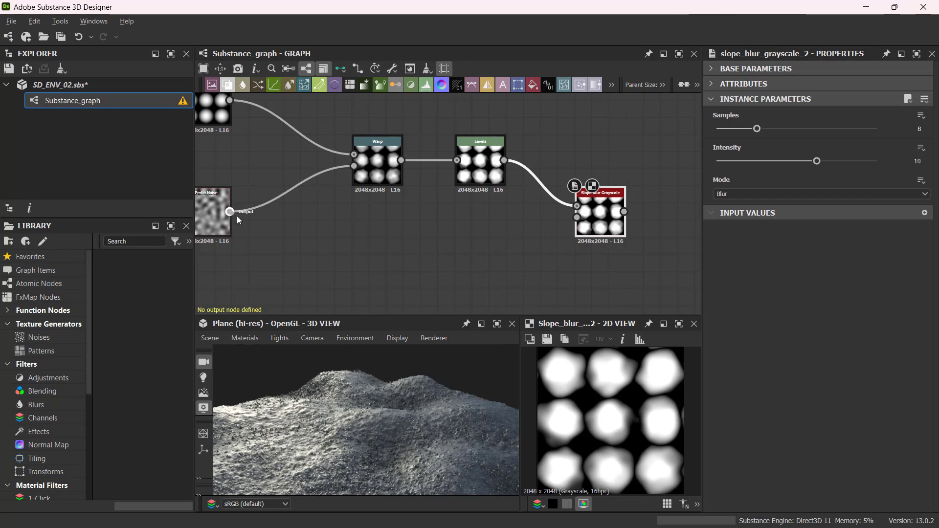
pyautogui.moveTo(230, 211); pyautogui.dragTo(601, 207)
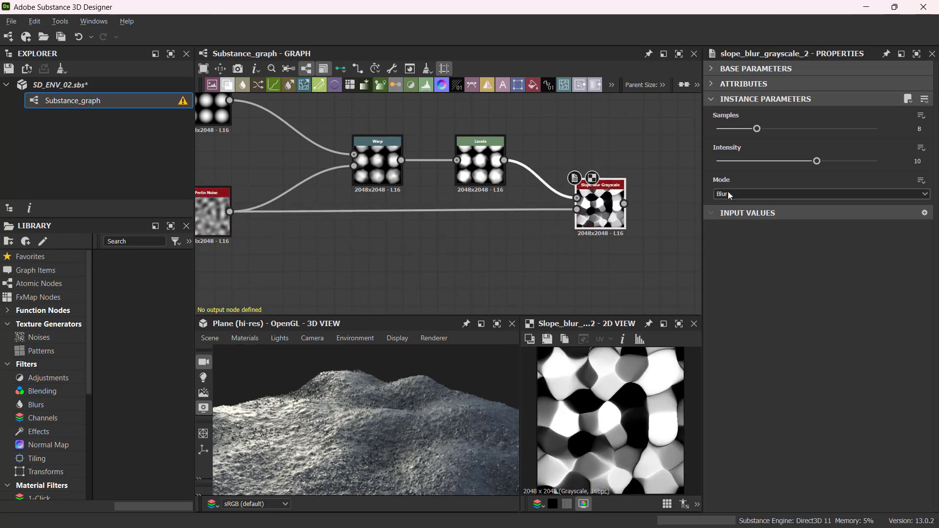
# Step: Set the Slope Blur Grayscale node's samples to 27 and its intensity to 1.53
pyautogui.scroll(-1, 639, 432)
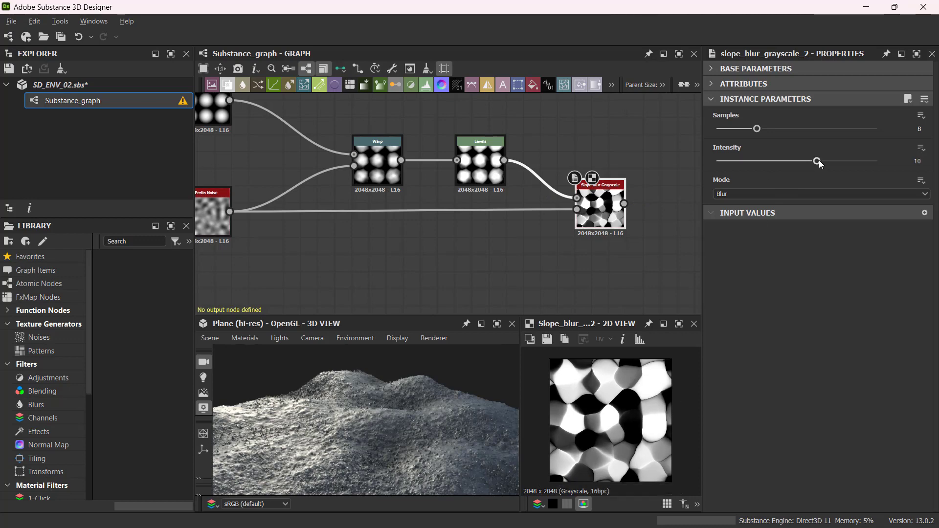
pyautogui.moveTo(817, 162); pyautogui.dragTo(726, 172)
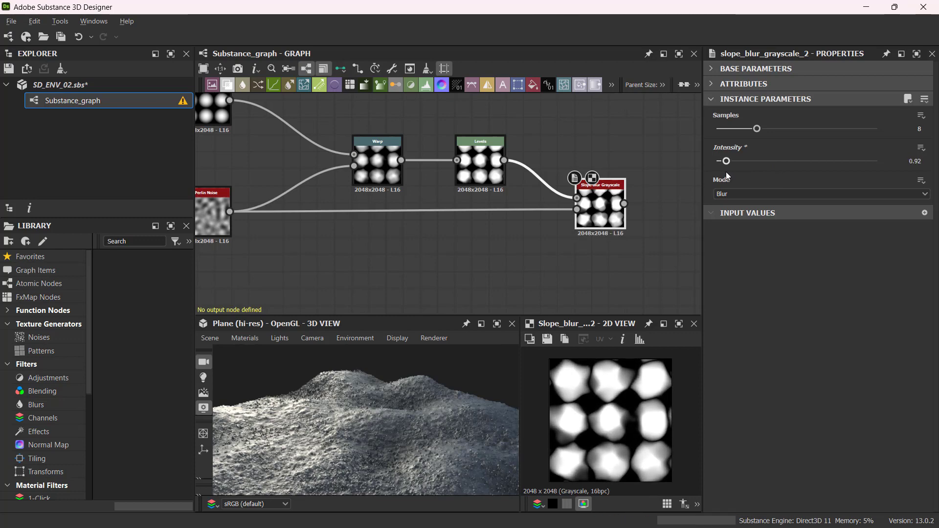
pyautogui.moveTo(756, 129); pyautogui.dragTo(851, 129)
pyautogui.moveTo(727, 162)
pyautogui.mouseDown()
pyautogui.moveTo(744, 161)
pyautogui.moveTo(713, 164)
pyautogui.moveTo(731, 165)
pyautogui.mouseUp()
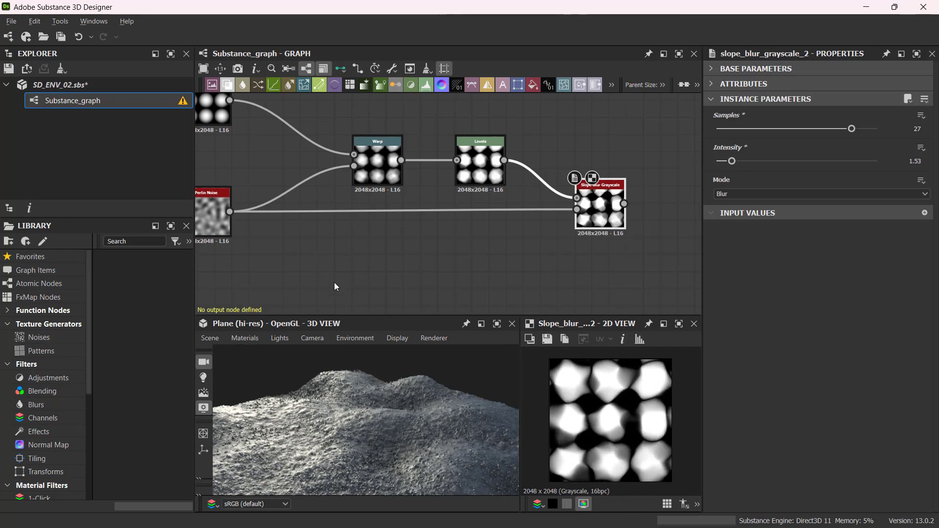
# Step: Reduce the Perlin Noise scale to 8
pyautogui.moveTo(334, 286); pyautogui.dragTo(400, 278, button='middle')
pyautogui.click(265, 204)
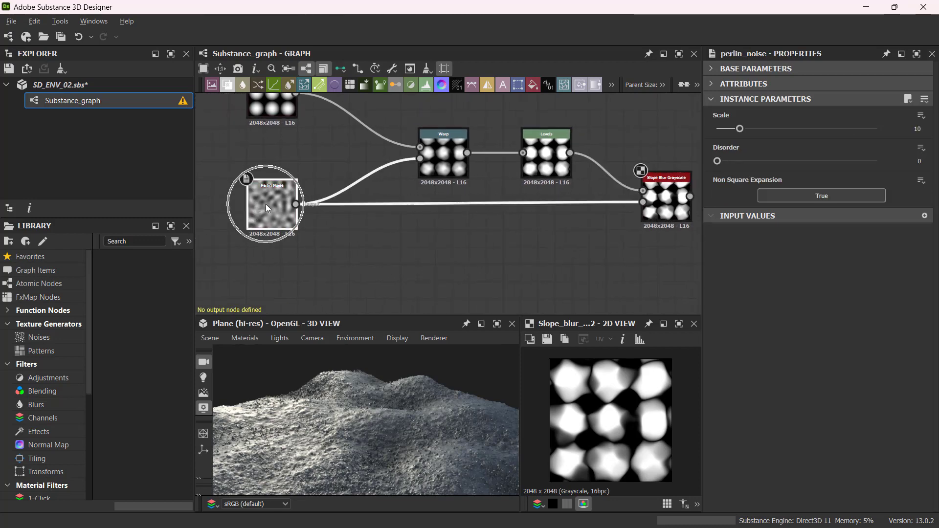
pyautogui.moveTo(740, 128); pyautogui.dragTo(735, 129)
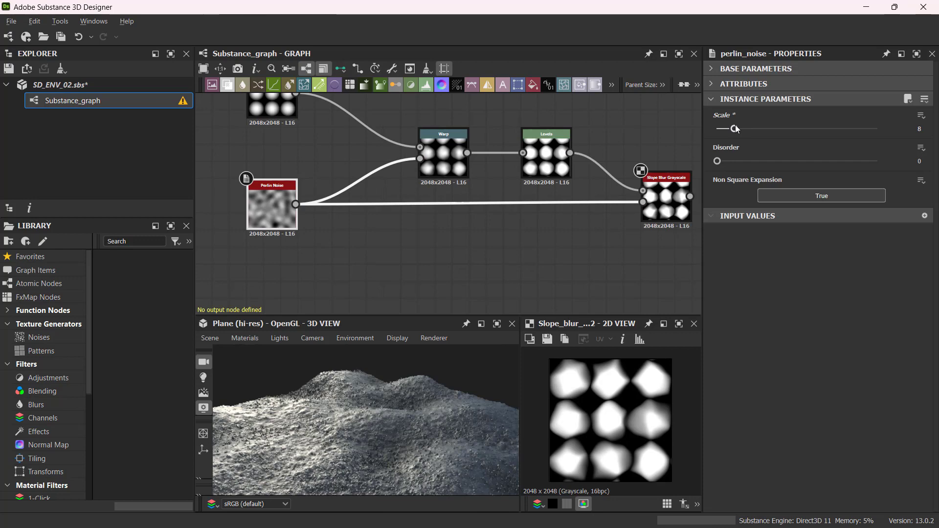
# Step: Refine the Slope Blur Grayscale node with 23 samples and an intensity of 2.69
pyautogui.click(660, 212)
pyautogui.moveTo(851, 129); pyautogui.dragTo(831, 128)
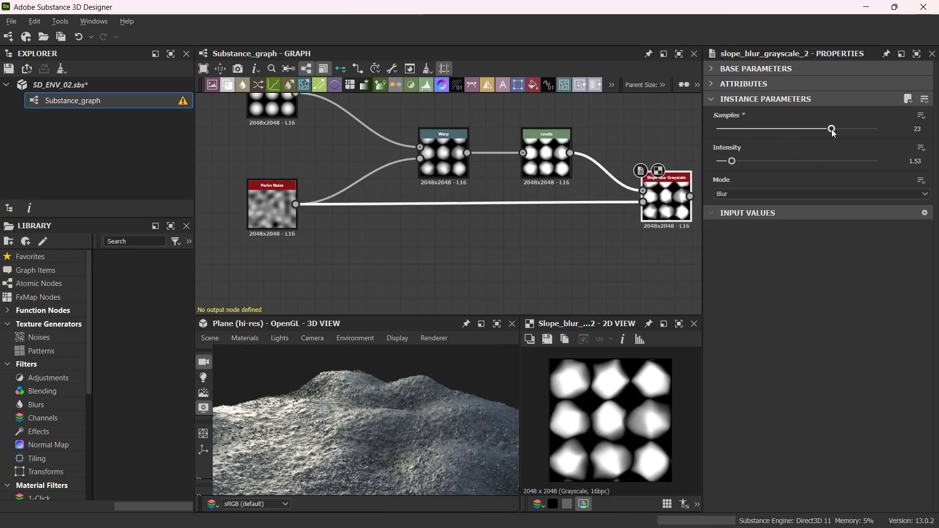
pyautogui.moveTo(732, 162)
pyautogui.mouseDown()
pyautogui.moveTo(764, 162)
pyautogui.moveTo(745, 166)
pyautogui.mouseUp()
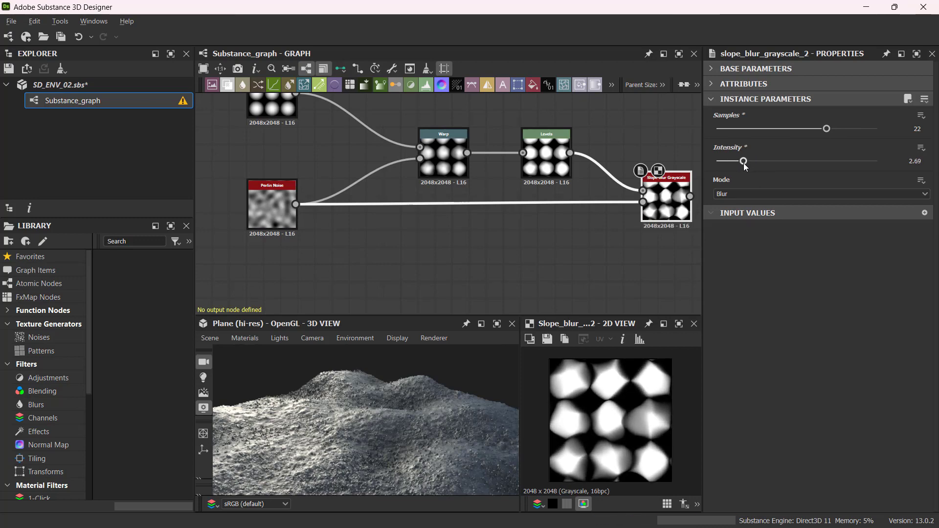
pyautogui.moveTo(826, 128); pyautogui.dragTo(832, 129)
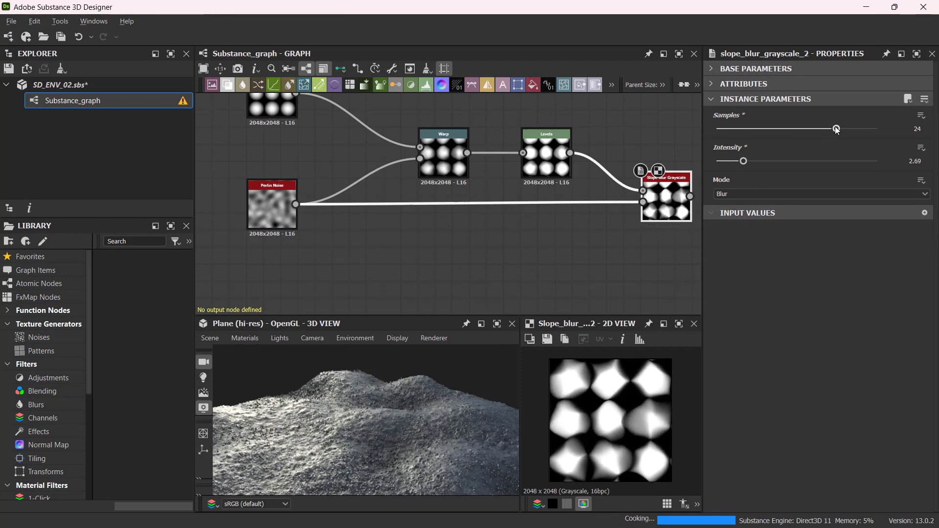
# Step: Lower the Perlin Noise scale to 7 to reshape the blurred forms
pyautogui.click(536, 161)
pyautogui.click(444, 162)
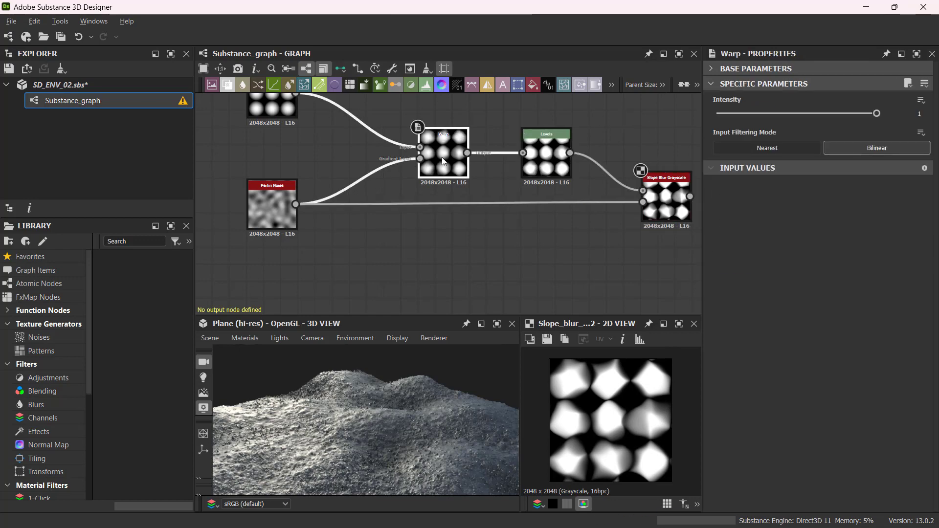
pyautogui.click(258, 213)
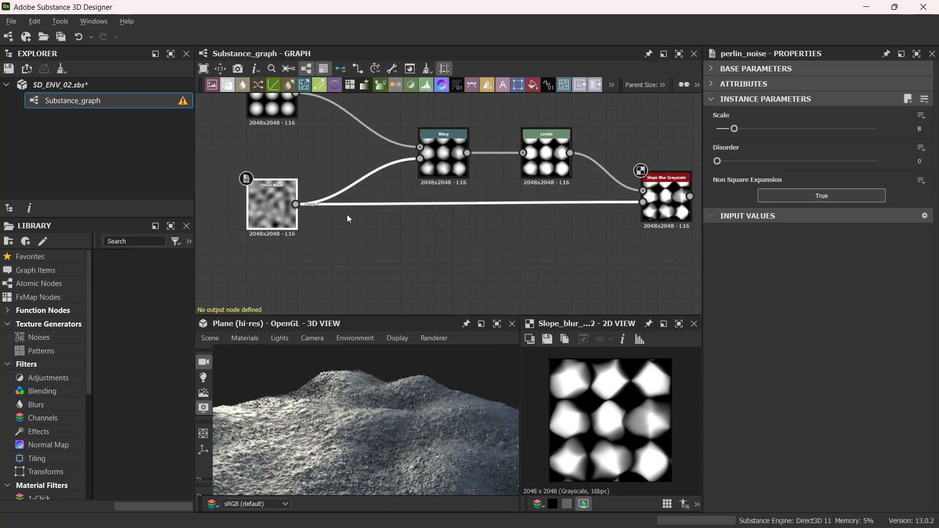
pyautogui.moveTo(741, 131); pyautogui.dragTo(732, 132)
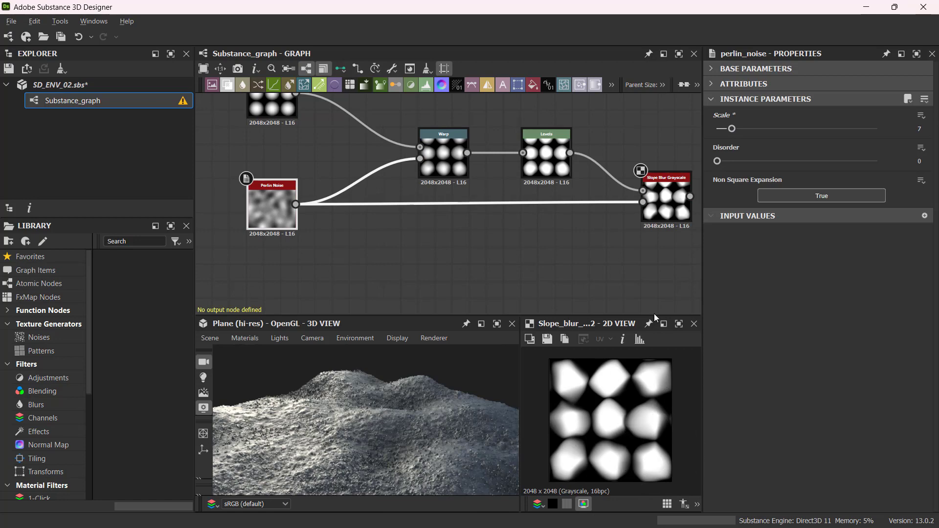
# Step: Select the Slope Blur Grayscale node and review the new shape branch below the existing graph
pyautogui.moveTo(601, 243); pyautogui.dragTo(547, 243, button='middle')
pyautogui.click(634, 218)
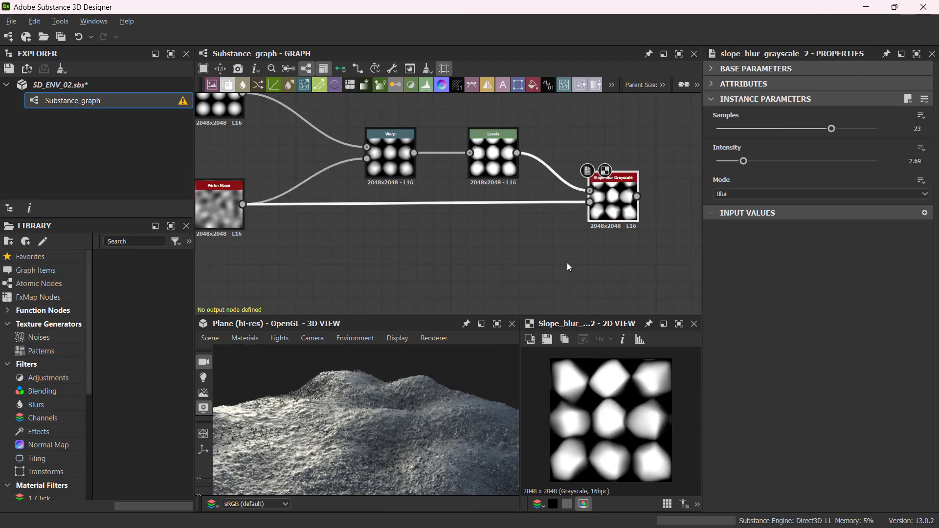
pyautogui.scroll(-2, 557, 236)
pyautogui.moveTo(557, 236); pyautogui.dragTo(423, 251, button='middle')
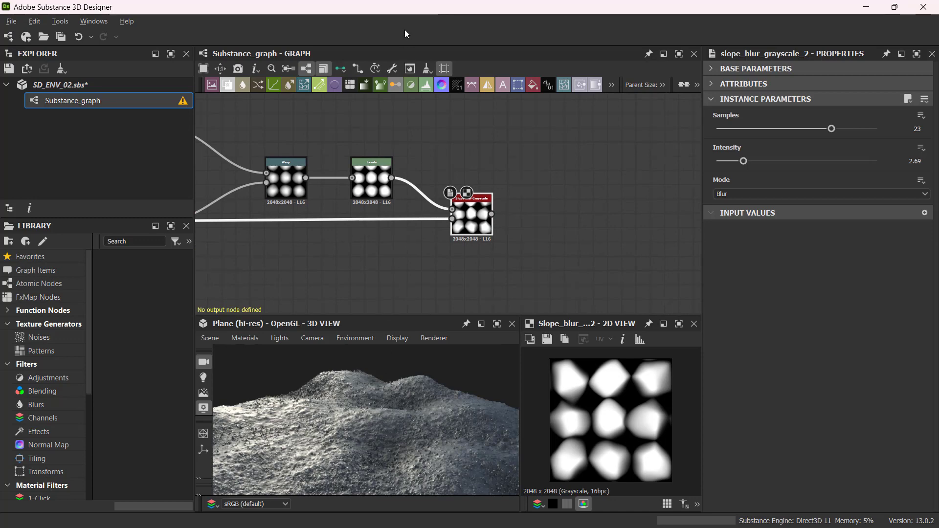
pyautogui.scroll(-2, 463, 121)
pyautogui.scroll(2, 594, 185)
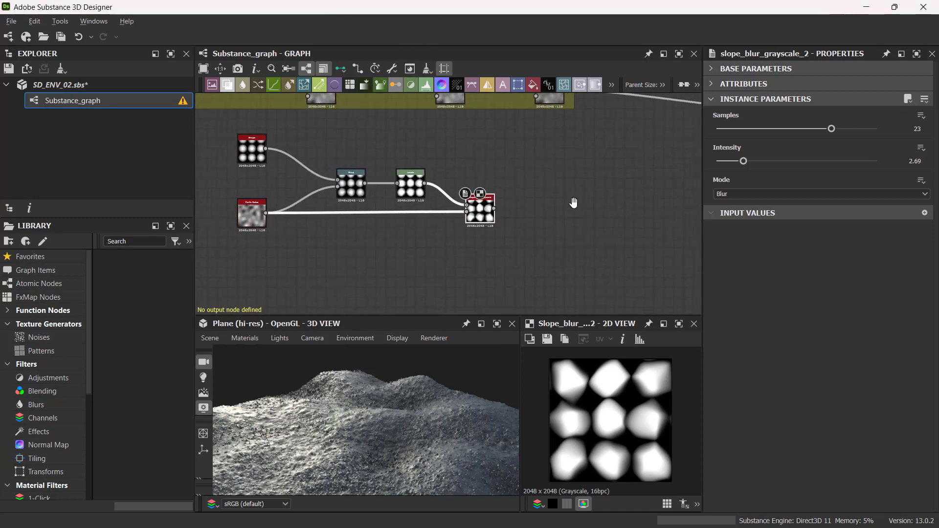
# Step: Add a Crop Grayscale node to the graph just after the Slope Blur Grayscale node
pyautogui.click(651, 395)
pyautogui.click(649, 465)
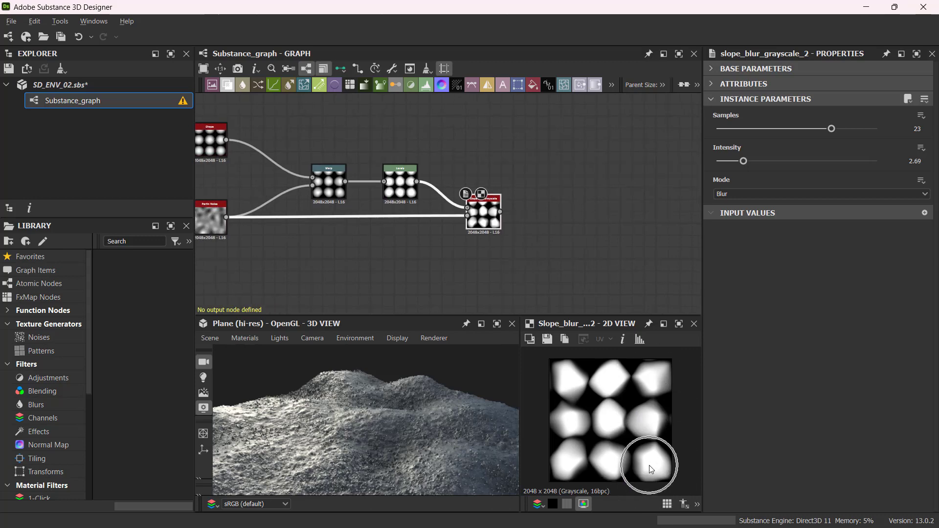
pyautogui.moveTo(569, 181); pyautogui.dragTo(537, 175, button='middle')
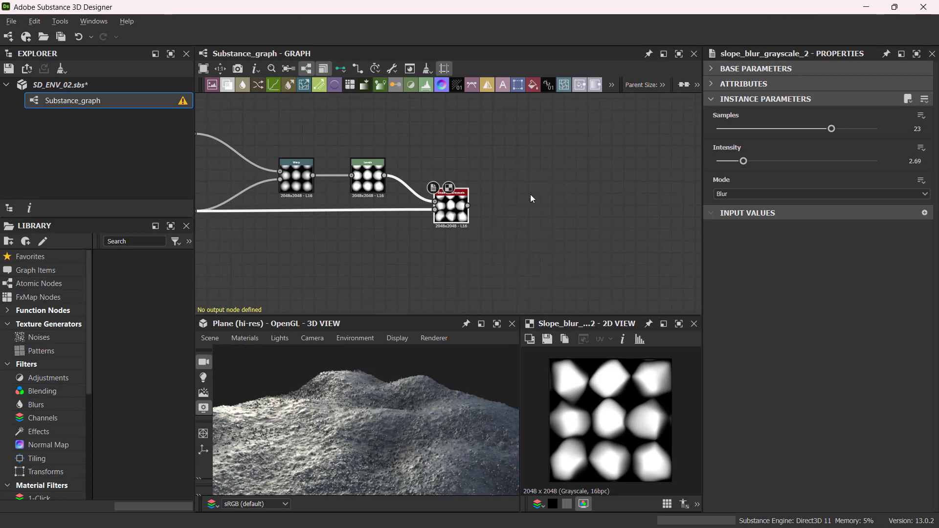
pyautogui.press('space')
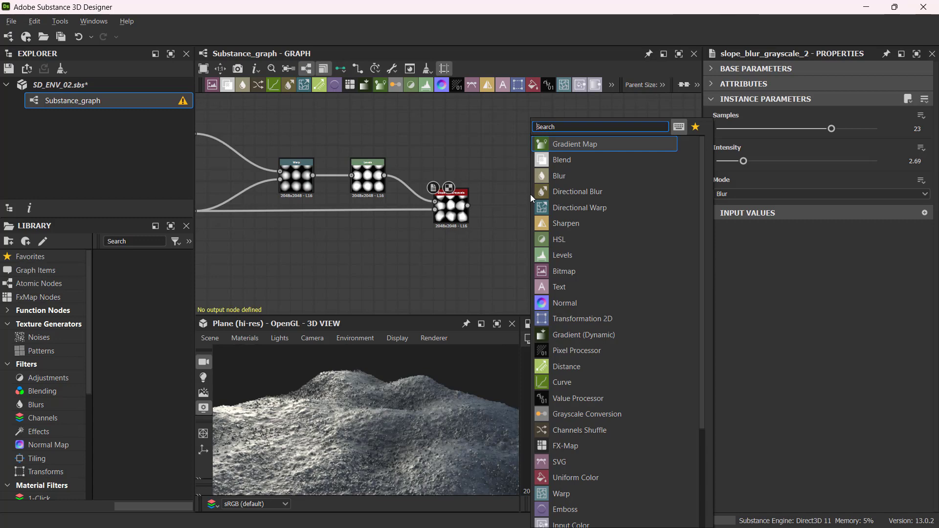
pyautogui.write('cro')
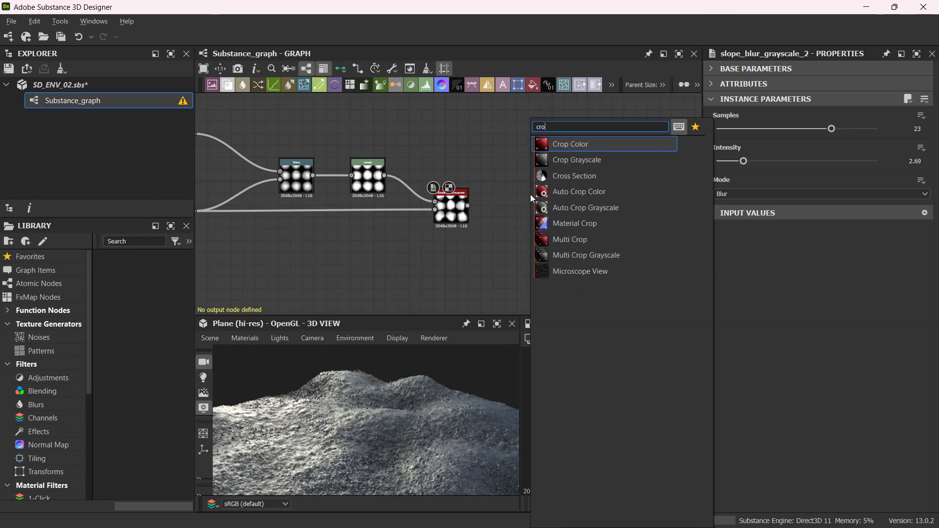
pyautogui.click(612, 161)
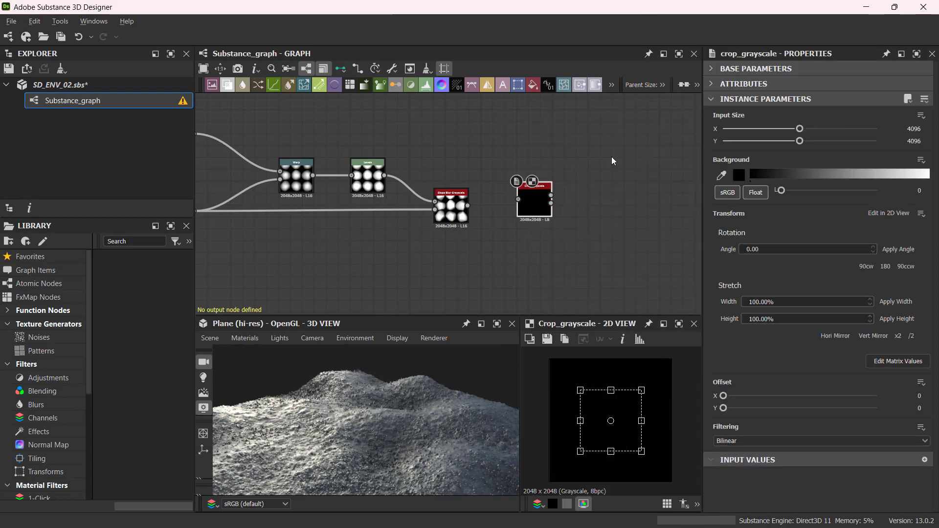
pyautogui.moveTo(526, 208)
pyautogui.mouseDown()
pyautogui.moveTo(516, 168)
pyautogui.moveTo(522, 219)
pyautogui.moveTo(519, 208)
pyautogui.mouseUp()
# Step: Connect the Slope Blur Grayscale output to the Crop Grayscale input and place the crop node slightly higher than the blur node
pyautogui.scroll(3, 518, 204)
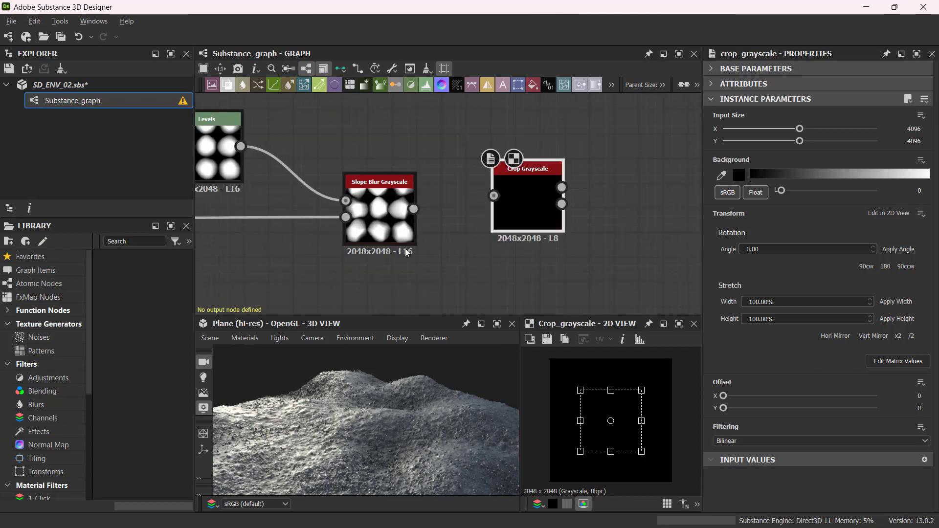
pyautogui.moveTo(413, 209); pyautogui.dragTo(494, 196)
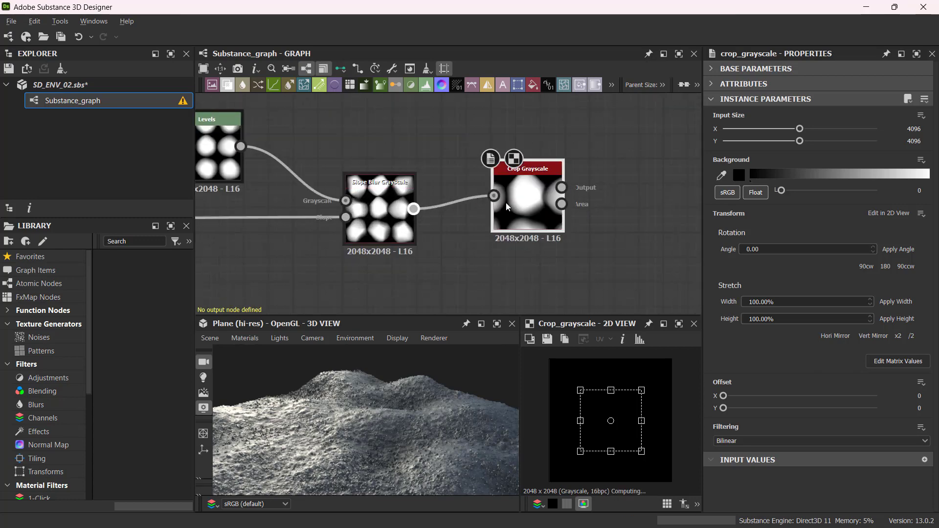
pyautogui.moveTo(529, 224); pyautogui.dragTo(515, 177)
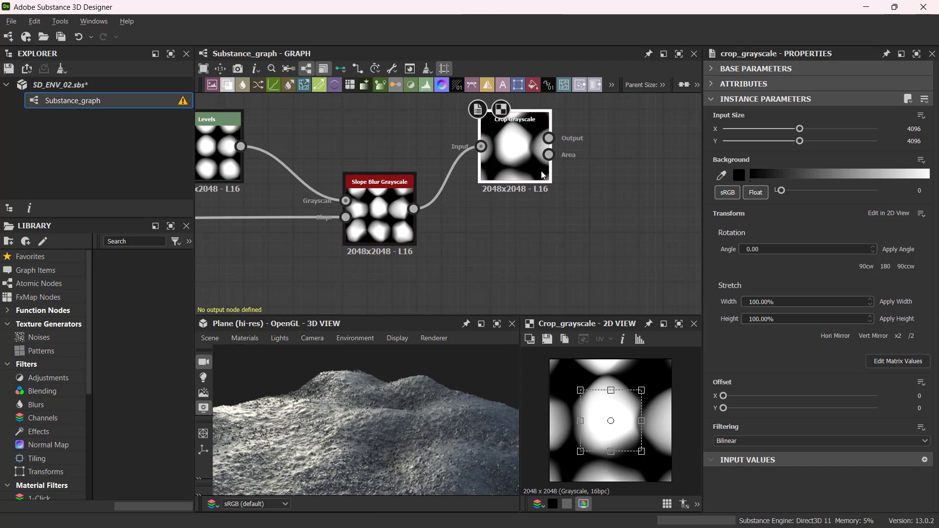
# Step: Display the Crop Grayscale node's Area output in the 2D view and shrink the crop frame around the centre shape
pyautogui.click(549, 139)
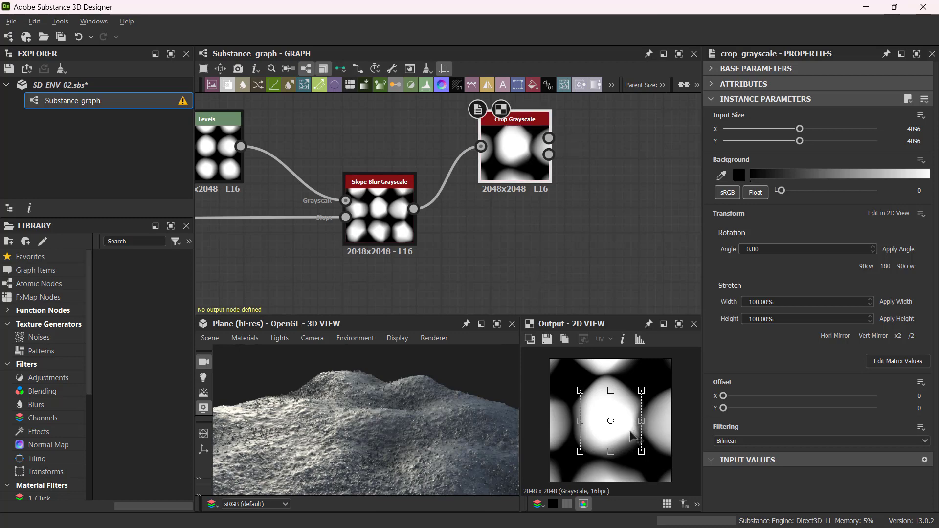
pyautogui.moveTo(642, 451); pyautogui.dragTo(658, 466)
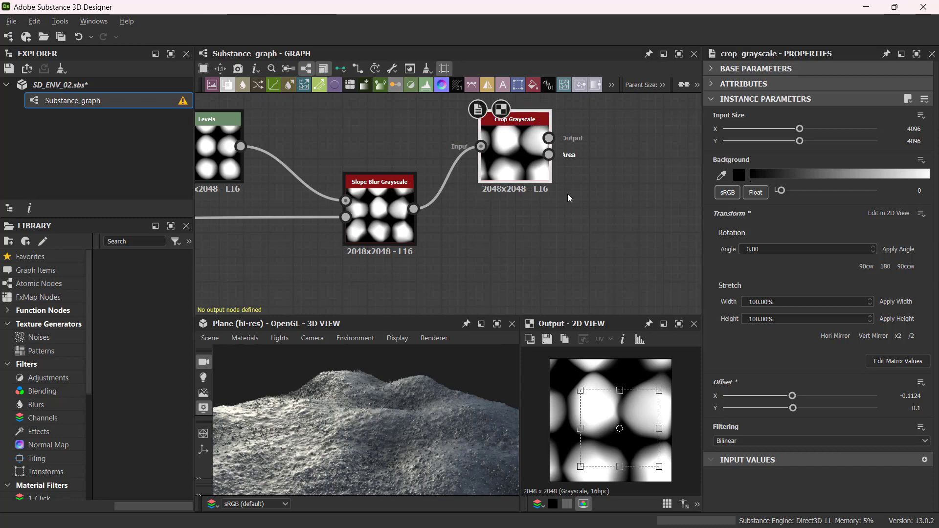
pyautogui.click(550, 155)
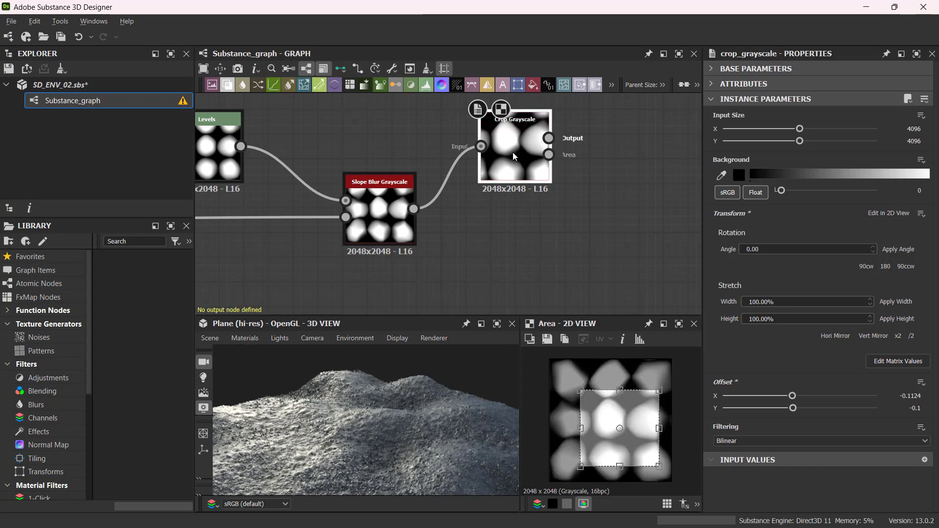
pyautogui.moveTo(645, 432); pyautogui.dragTo(626, 407)
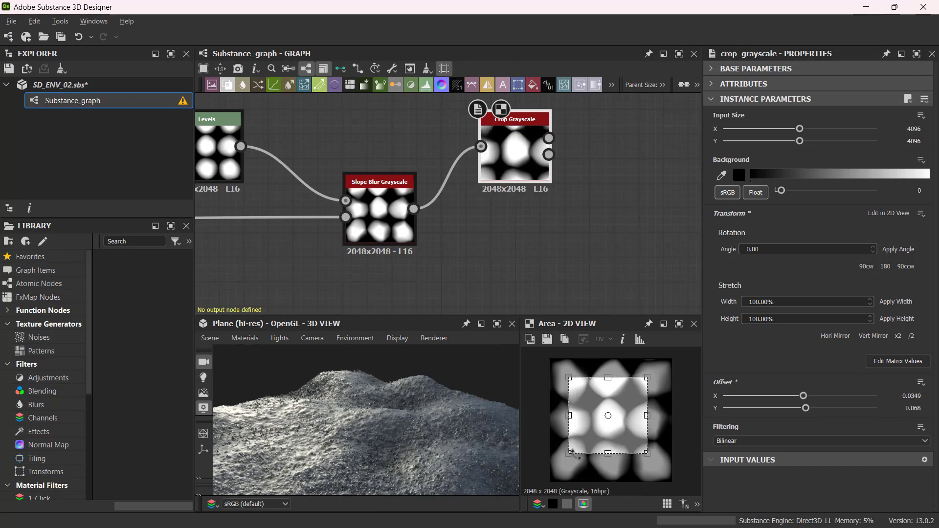
pyautogui.moveTo(567, 457); pyautogui.dragTo(587, 447)
pyautogui.moveTo(646, 376); pyautogui.dragTo(609, 395)
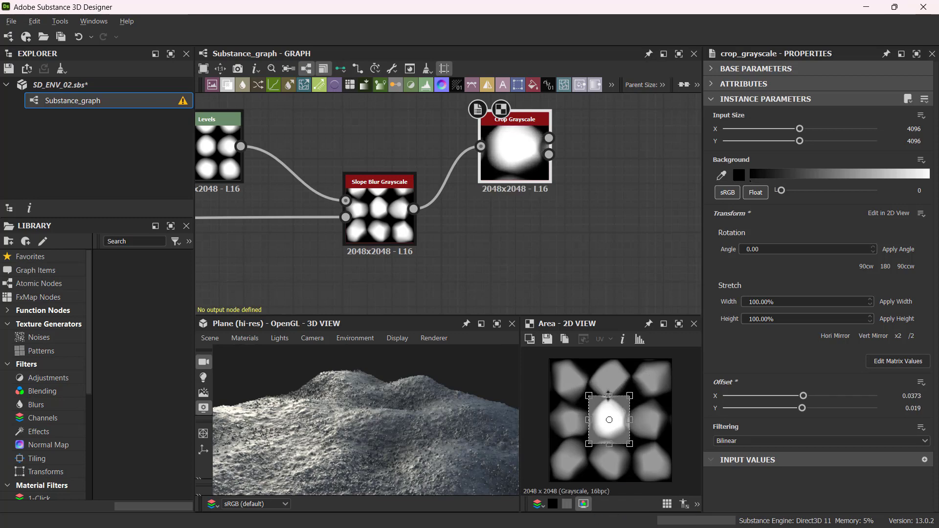
pyautogui.moveTo(617, 431); pyautogui.dragTo(617, 431)
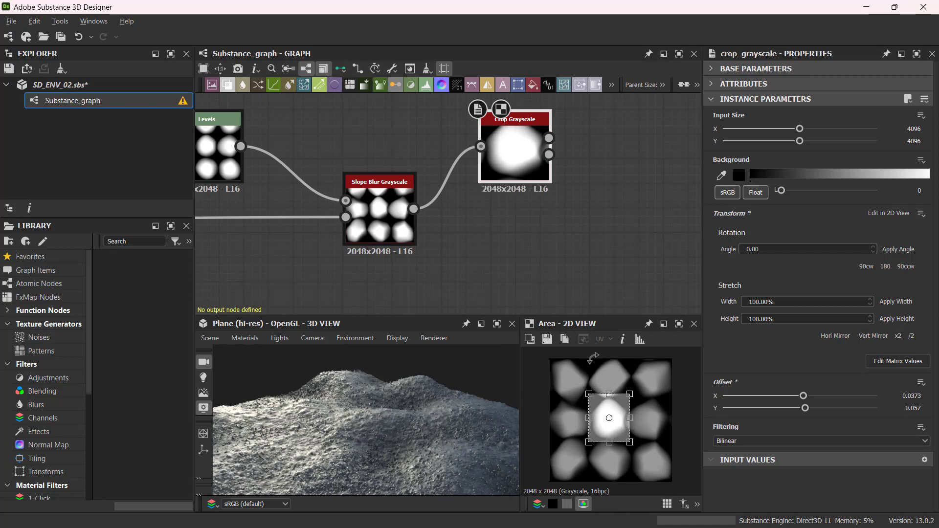
pyautogui.scroll(-1, 516, 205)
pyautogui.moveTo(517, 204); pyautogui.dragTo(517, 229, button='middle')
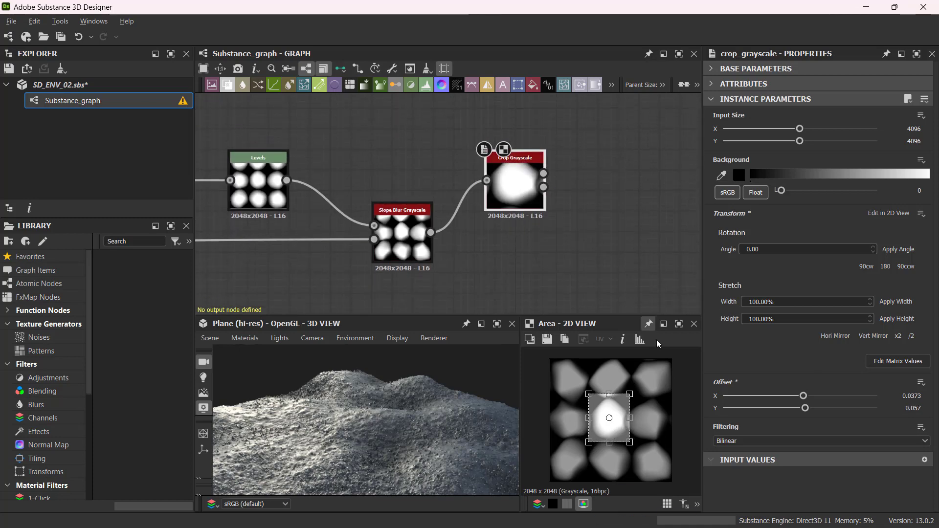
# Step: Fit the crop frame to the upper-left shape of the pattern at about offset X 1.0224, Y 0.8334, undoing the frame's rotation
pyautogui.moveTo(589, 393); pyautogui.dragTo(589, 398)
pyautogui.moveTo(587, 445); pyautogui.dragTo(590, 406)
pyautogui.moveTo(614, 348); pyautogui.dragTo(617, 353)
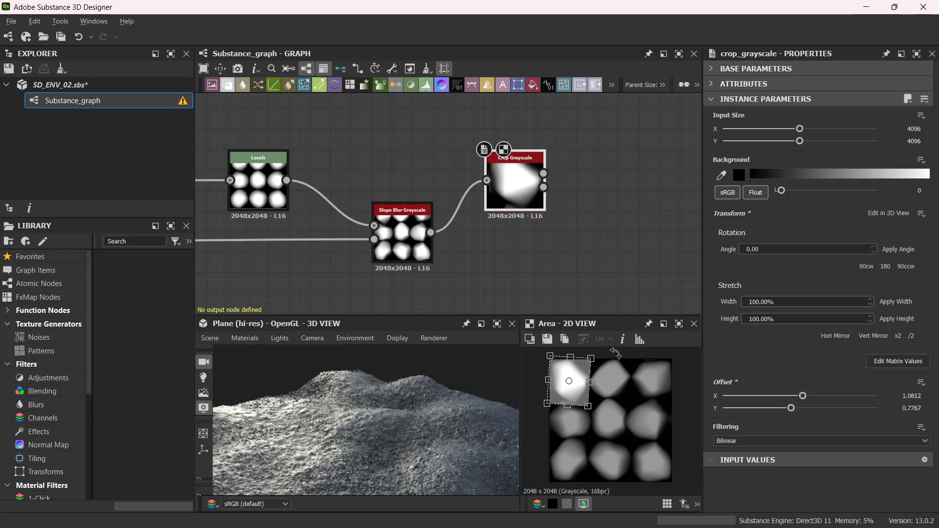
pyautogui.hotkey('ctrl', 'z')
pyautogui.hotkey('ctrl', 'z')
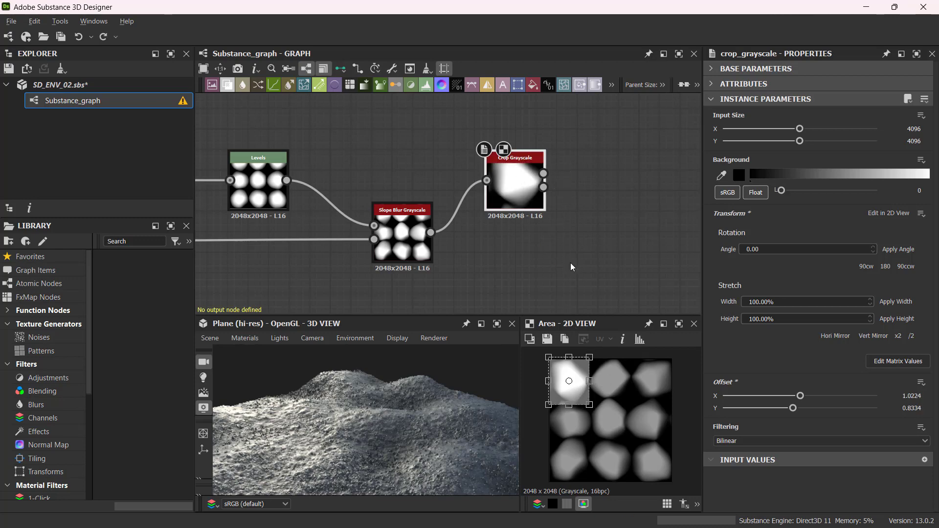
# Step: Move the Crop Grayscale node higher in the graph and duplicate it with its link, placing the copy beneath it
pyautogui.scroll(-1, 578, 269)
pyautogui.moveTo(523, 199); pyautogui.dragTo(538, 253, button='middle')
pyautogui.moveTo(497, 191); pyautogui.dragTo(505, 166)
pyautogui.moveTo(516, 258); pyautogui.dragTo(516, 242, button='middle')
pyautogui.click(516, 242)
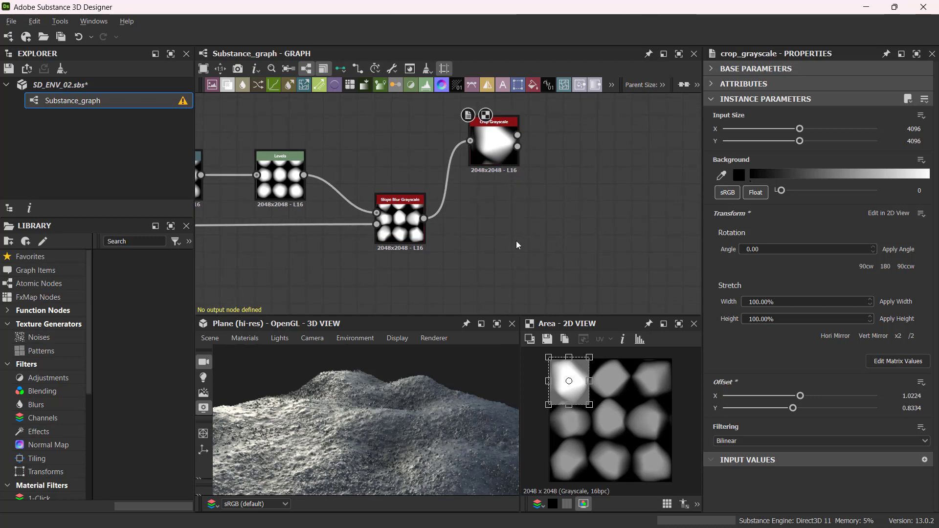
pyautogui.click(498, 146)
pyautogui.rightClick(498, 145)
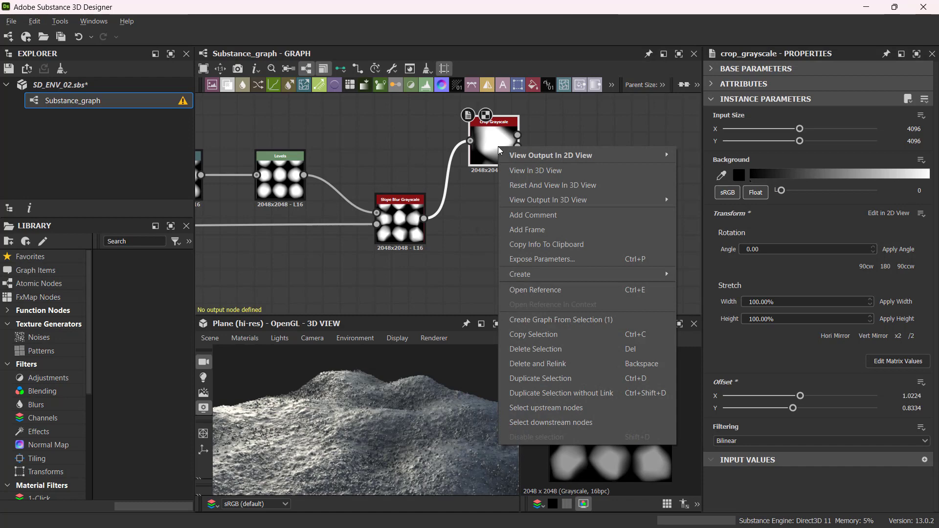
pyautogui.click(567, 382)
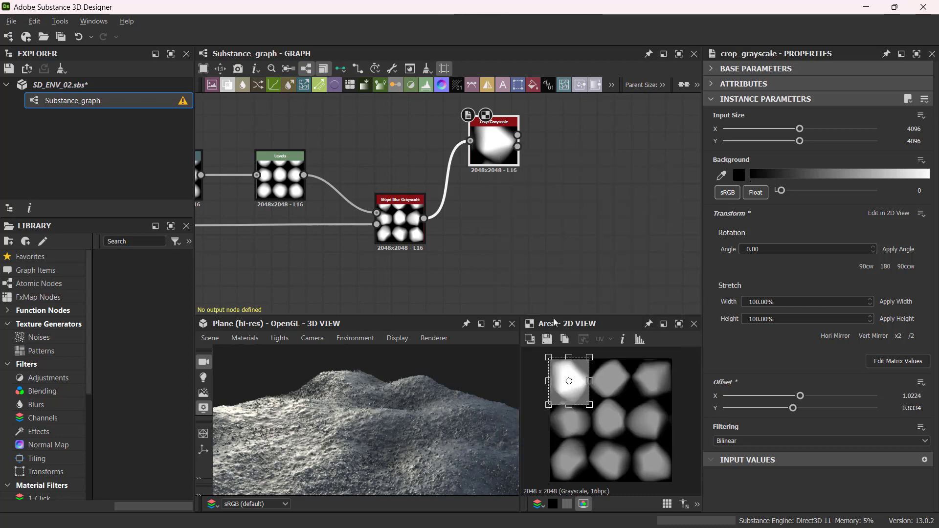
pyautogui.click(491, 232)
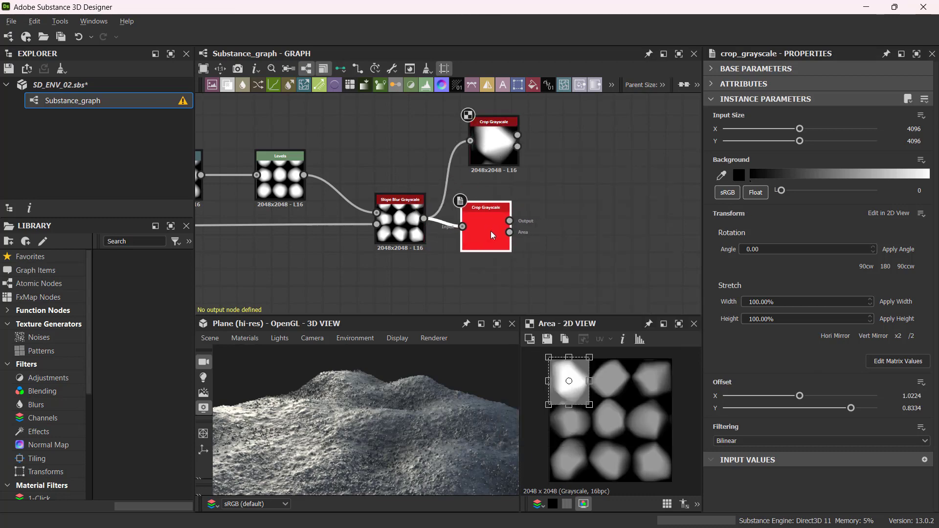
pyautogui.moveTo(496, 231); pyautogui.dragTo(503, 231)
# Step: Show the second crop node's Area output and fit its frame to the lower-right shape, at about offset X -0.911, Y -1.0075
pyautogui.doubleClick(501, 230)
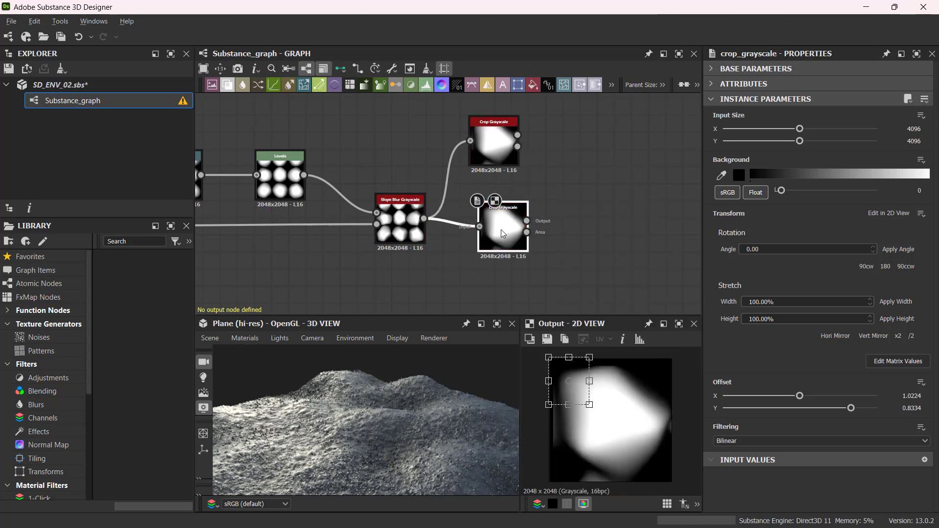
pyautogui.click(527, 231)
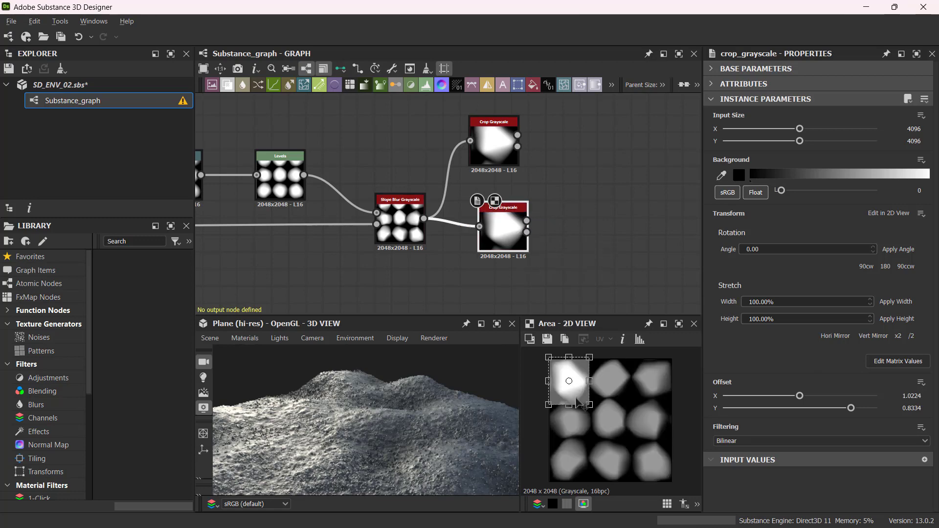
pyautogui.moveTo(578, 392); pyautogui.dragTo(664, 465)
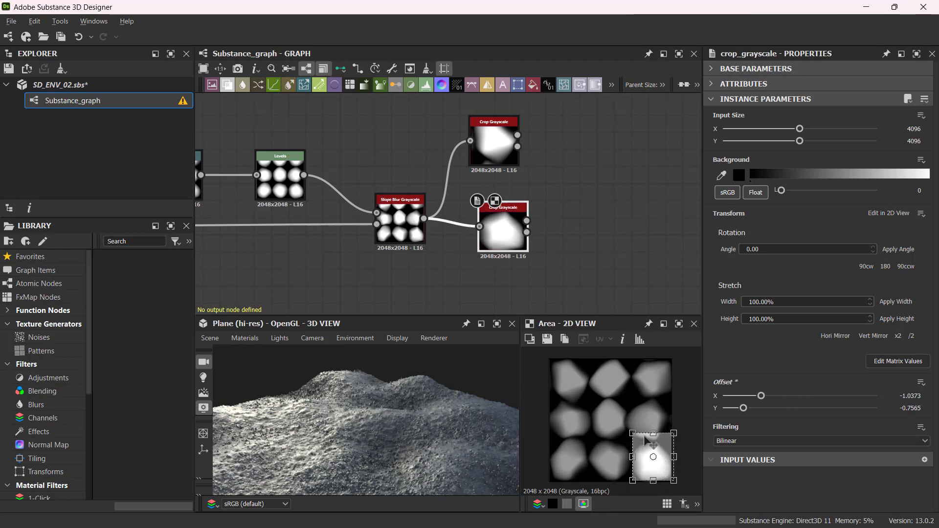
pyautogui.moveTo(653, 434); pyautogui.dragTo(651, 482)
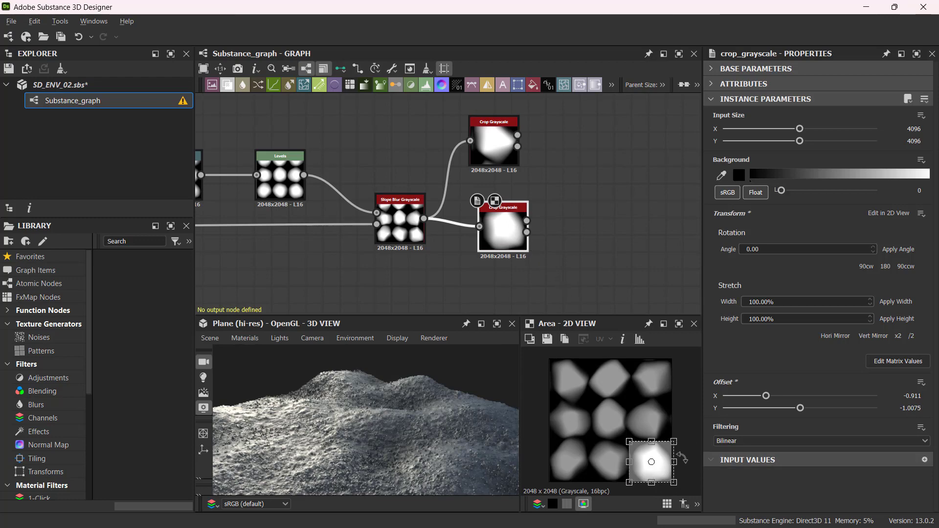
# Step: Align the two Crop Grayscale nodes in a column beside the Slope Blur Grayscale node
pyautogui.click(562, 240)
pyautogui.scroll(-1, 536, 247)
pyautogui.moveTo(529, 247); pyautogui.dragTo(503, 244, button='middle')
pyautogui.moveTo(475, 161); pyautogui.dragTo(482, 146)
pyautogui.moveTo(484, 241); pyautogui.dragTo(480, 228)
pyautogui.click(499, 259)
pyautogui.moveTo(499, 259); pyautogui.dragTo(493, 216, button='middle')
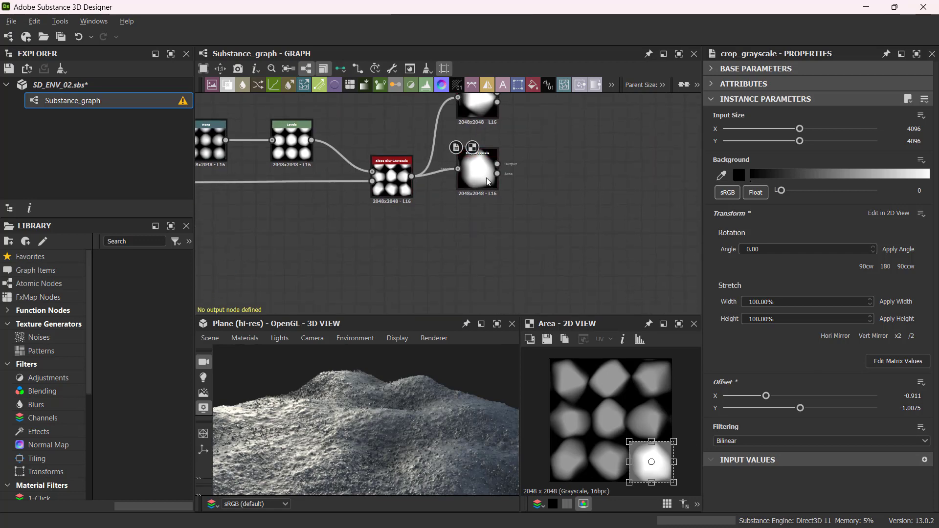
# Step: Duplicate the second Crop Grayscale node and place the linked copy directly beneath it
pyautogui.click(483, 178)
pyautogui.hotkey('ctrl', 'd')
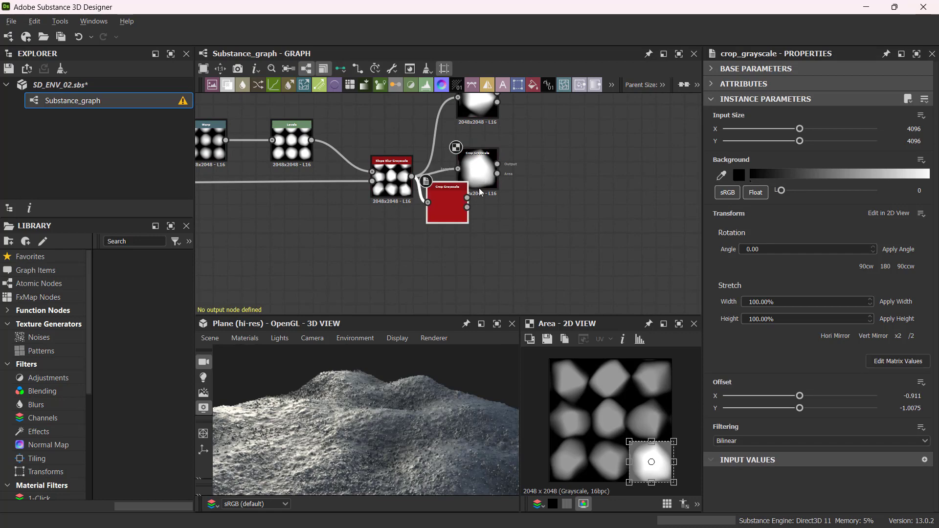
pyautogui.moveTo(448, 222); pyautogui.dragTo(471, 250)
pyautogui.moveTo(489, 169); pyautogui.dragTo(489, 176)
pyautogui.moveTo(533, 232); pyautogui.dragTo(522, 222, button='middle')
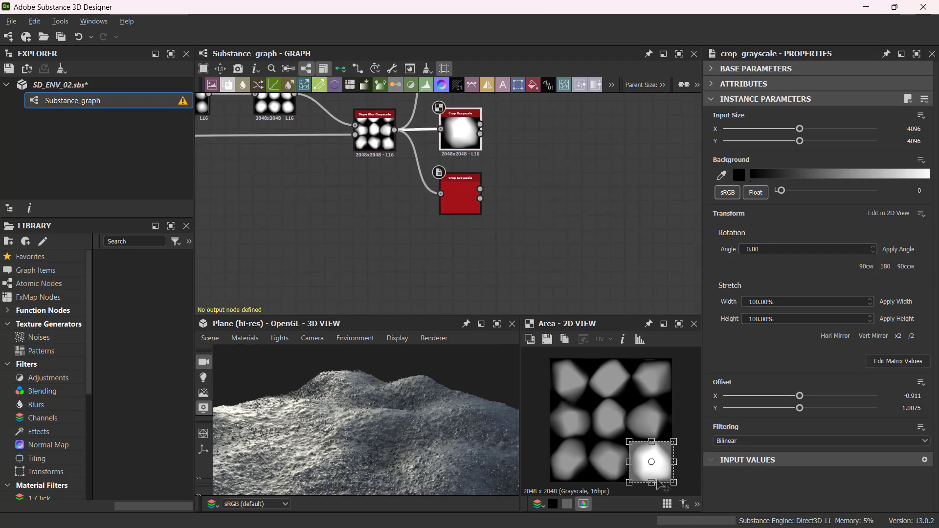
# Step: Show the third crop node's Area output and fit its frame to the lower-left shape, at about offset X 0.9143, Y -0.8467
pyautogui.moveTo(659, 484); pyautogui.dragTo(562, 475)
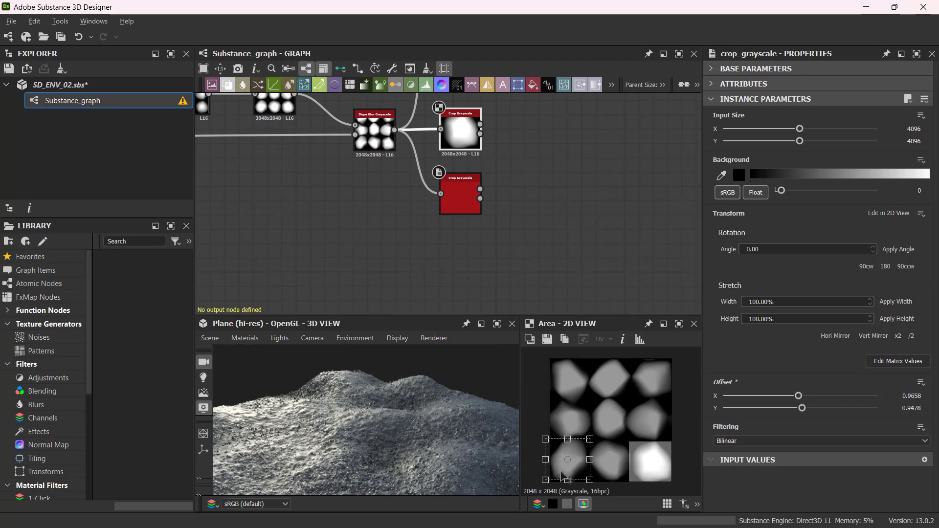
pyautogui.doubleClick(478, 199)
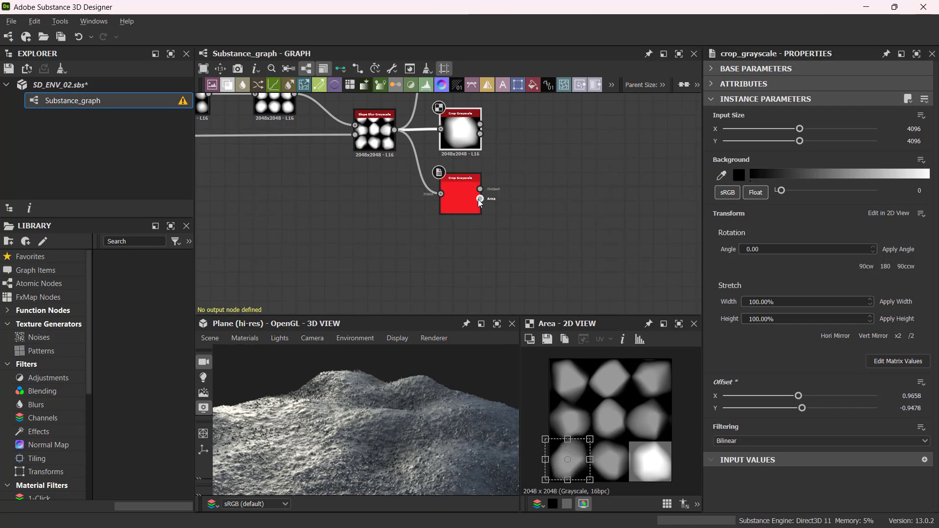
pyautogui.moveTo(581, 471); pyautogui.dragTo(572, 483)
pyautogui.moveTo(570, 440); pyautogui.dragTo(549, 460)
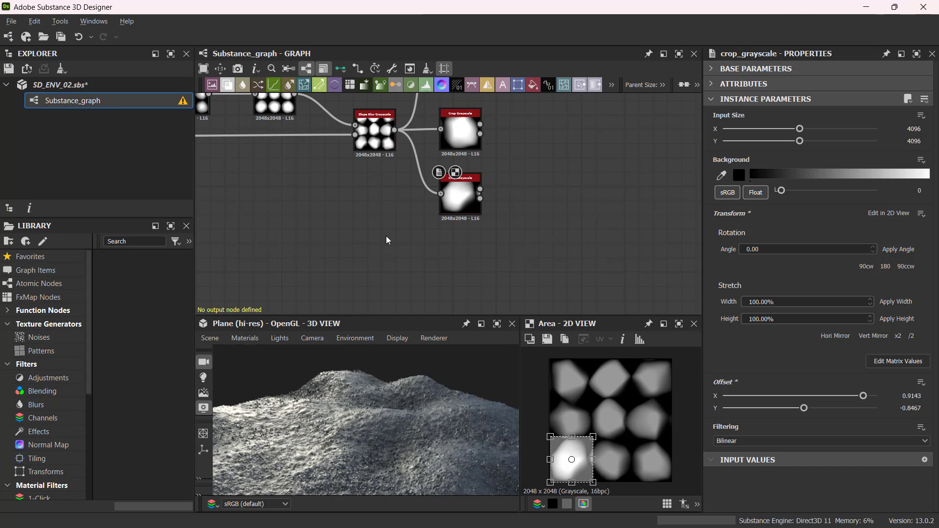
# Step: Move the whole shape branch, from the Shape and Perlin Noise nodes to the three crops, closer beneath the main surface row
pyautogui.scroll(-5, 385, 240)
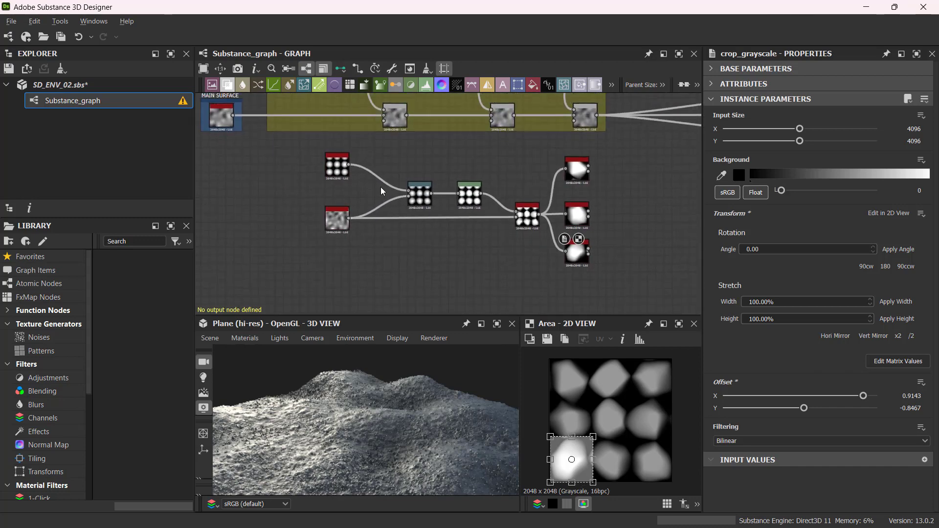
pyautogui.moveTo(290, 133); pyautogui.dragTo(636, 314)
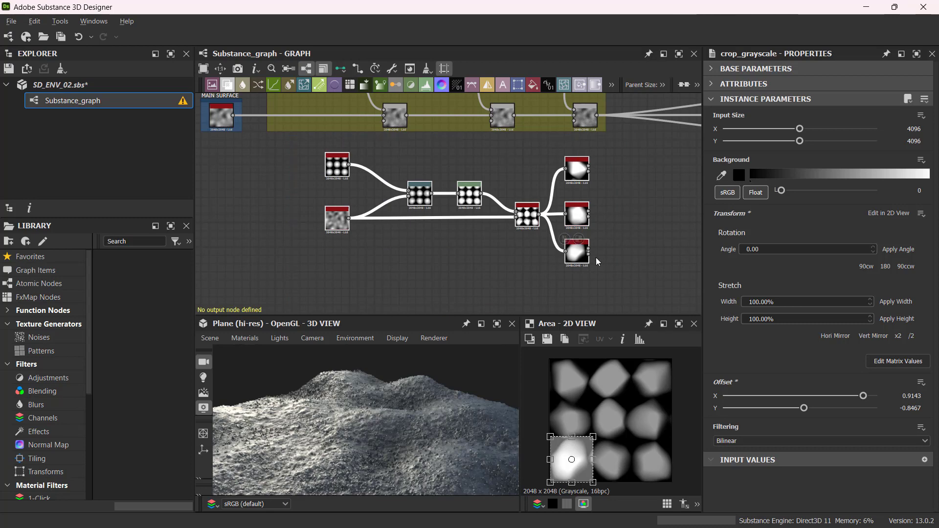
pyautogui.moveTo(577, 252); pyautogui.dragTo(544, 244)
pyautogui.click(414, 278)
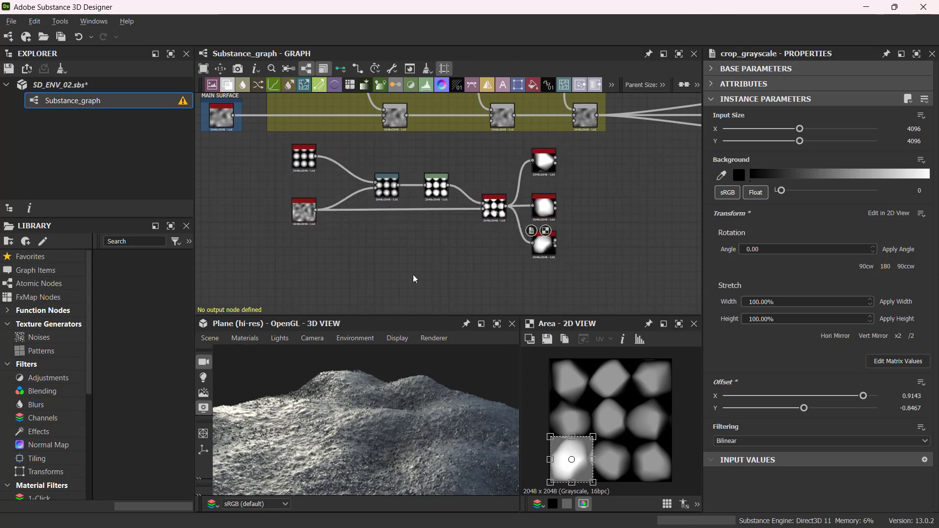
pyautogui.moveTo(248, 136); pyautogui.dragTo(581, 279)
pyautogui.click(504, 285)
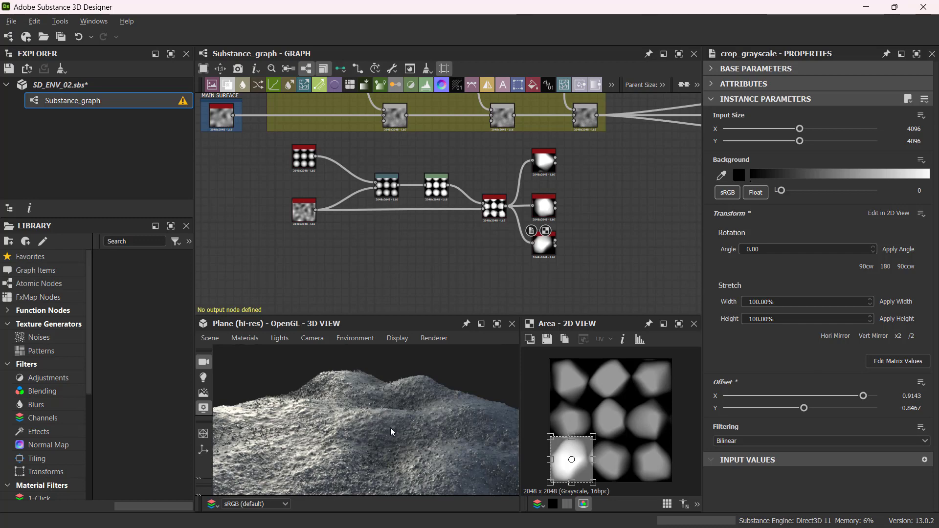
# Step: Examine the terrain surface in the 3D view and the shape branch's place within the whole graph
pyautogui.scroll(-2, 390, 427)
pyautogui.press('ctrl')
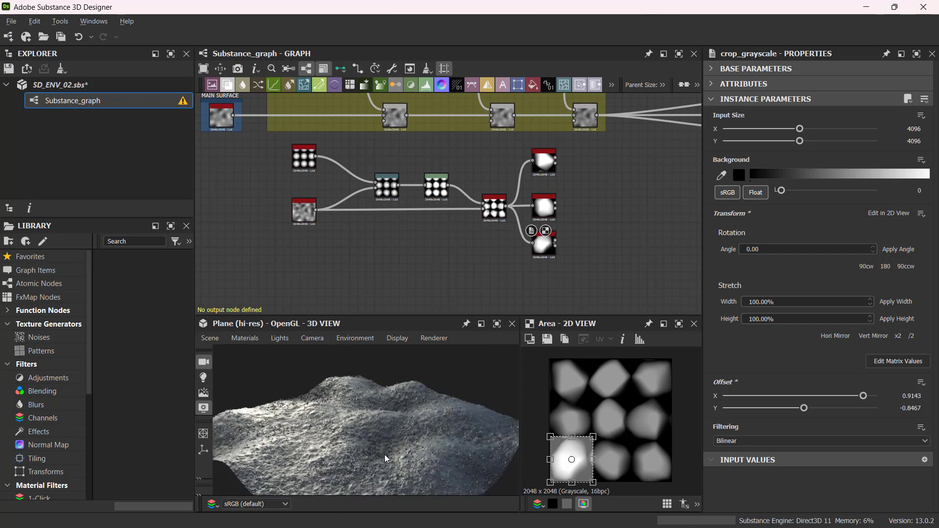
pyautogui.moveTo(385, 454); pyautogui.dragTo(403, 436)
pyautogui.press('ctrl')
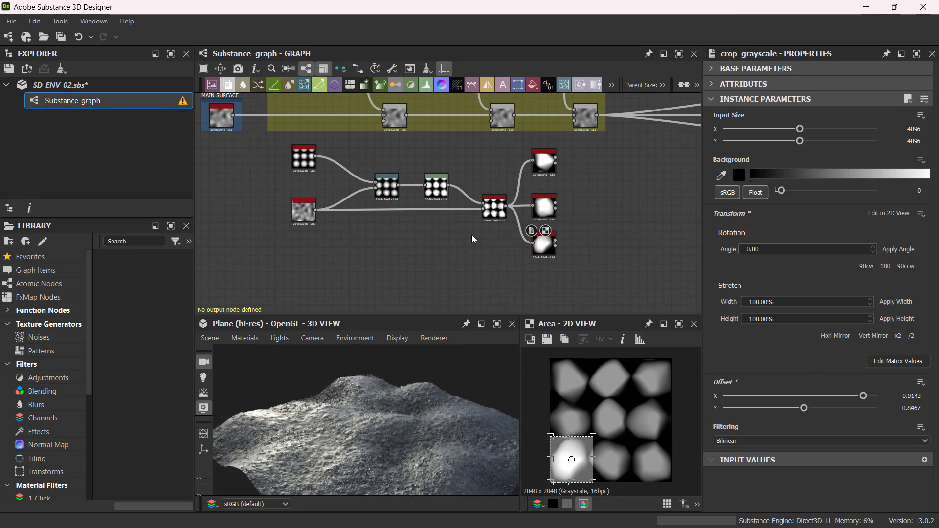
pyautogui.scroll(-3, 524, 227)
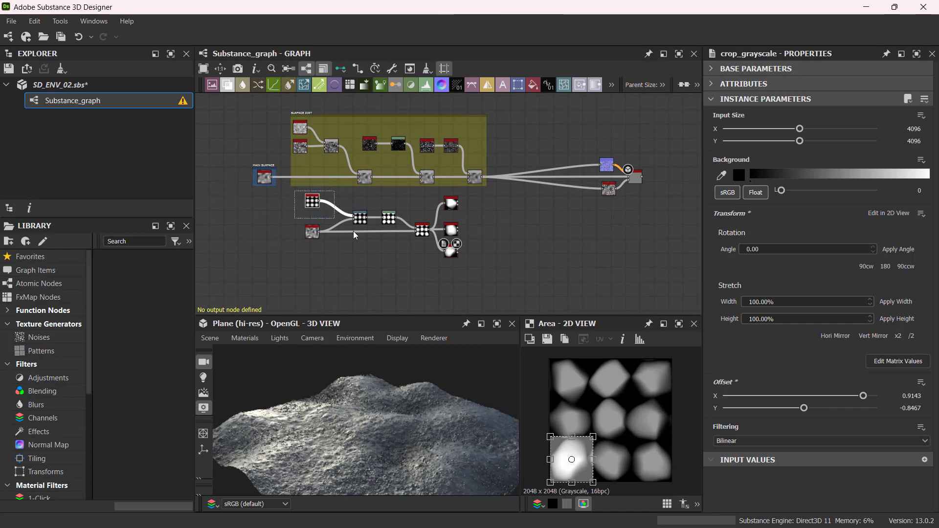
pyautogui.moveTo(293, 191); pyautogui.dragTo(480, 273)
pyautogui.scroll(3, 487, 181)
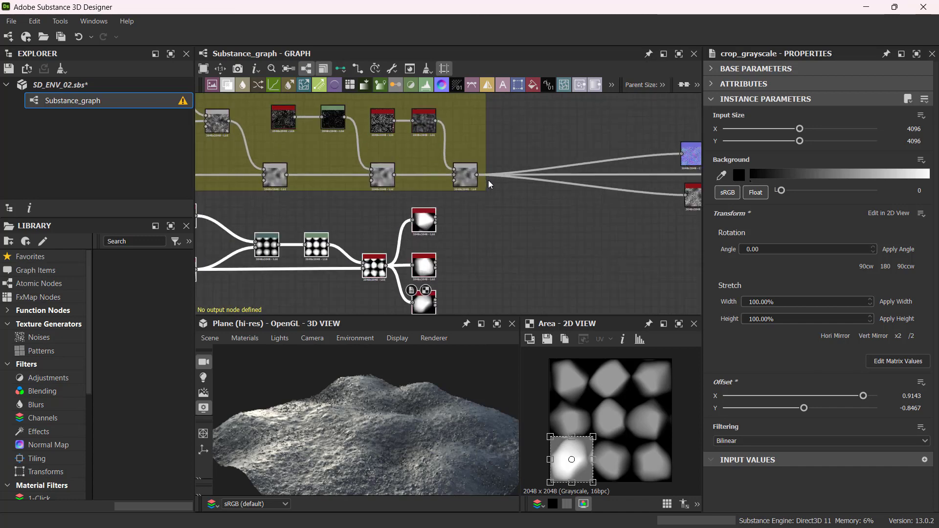
pyautogui.scroll(-2, 509, 187)
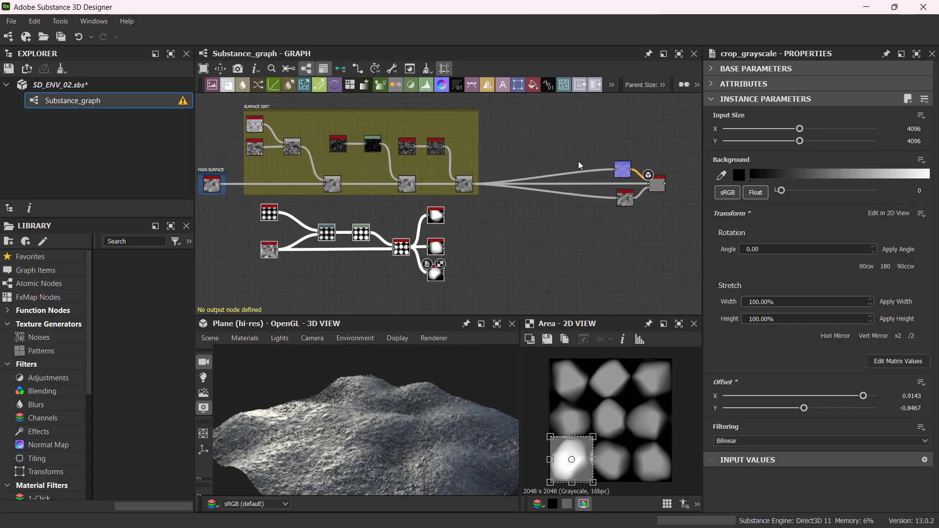
pyautogui.scroll(3, 565, 199)
pyautogui.scroll(-2, 513, 208)
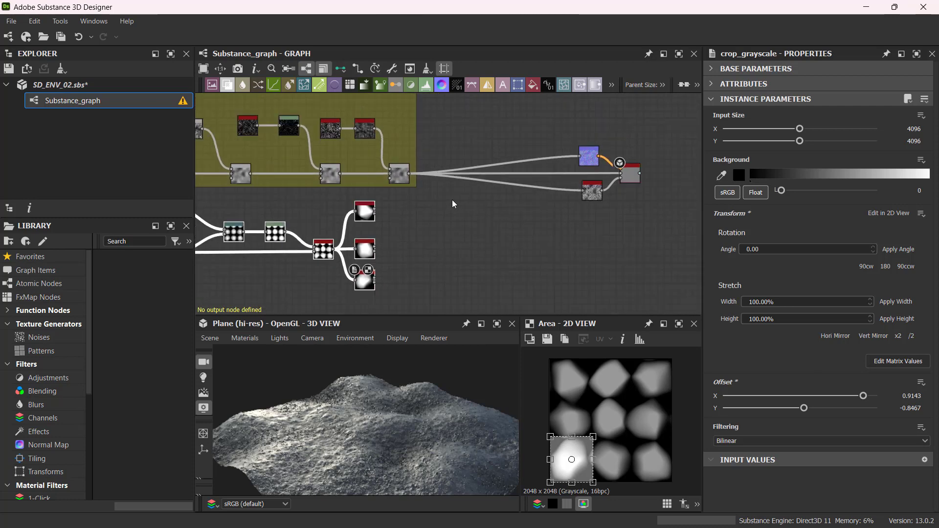
# Step: Add a Shape Splatter node in the empty graph area beside the Crop Grayscale nodes
pyautogui.scroll(1, 448, 209)
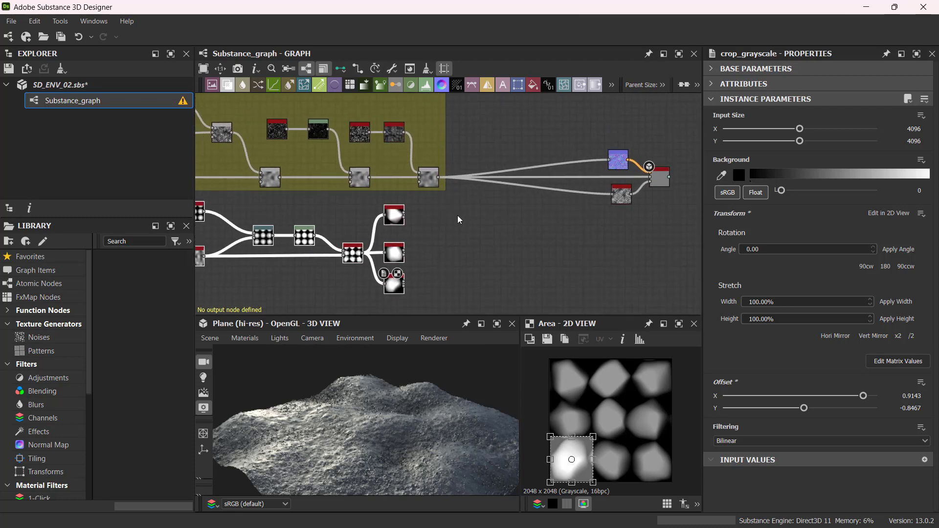
pyautogui.scroll(1, 458, 216)
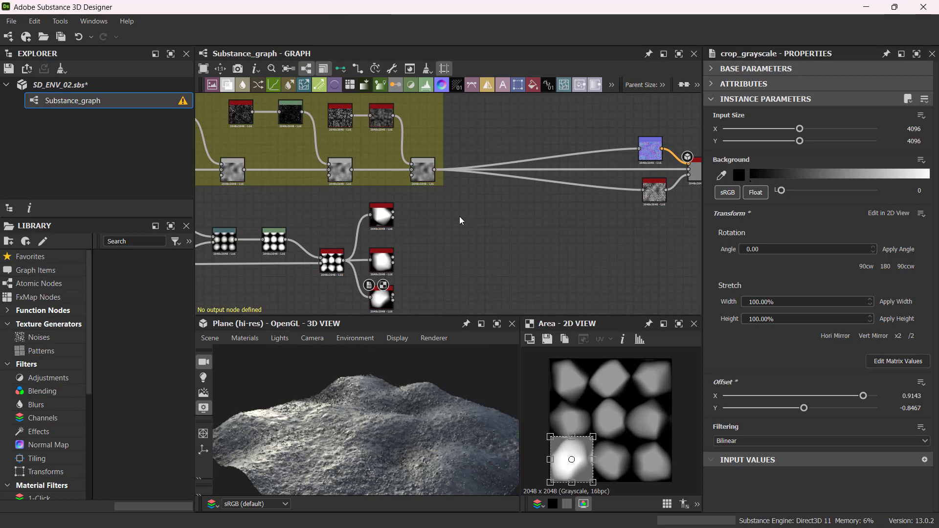
pyautogui.press('space')
pyautogui.write('shape')
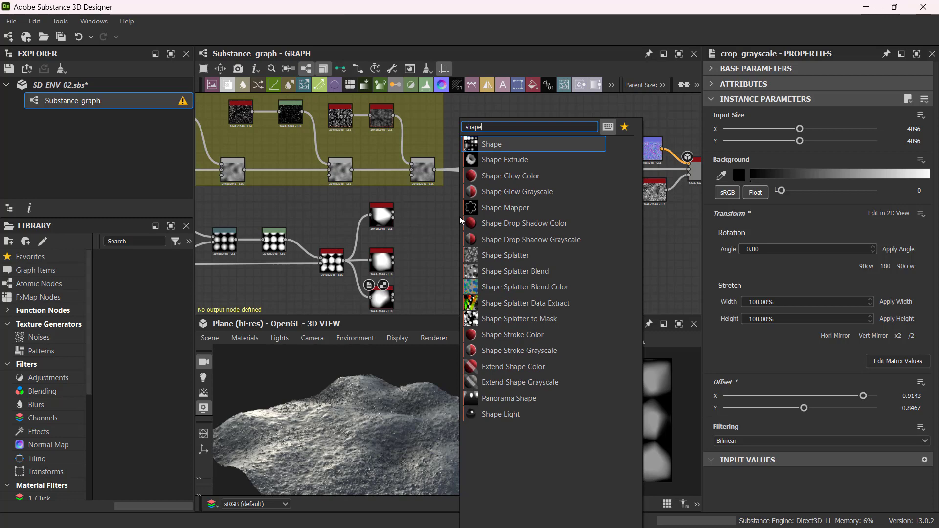
pyautogui.click(550, 255)
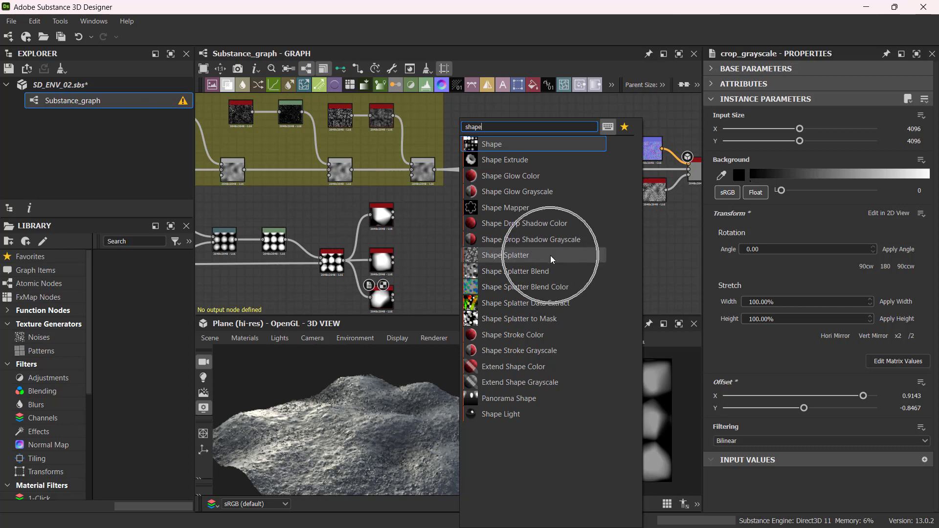
pyautogui.scroll(2, 475, 211)
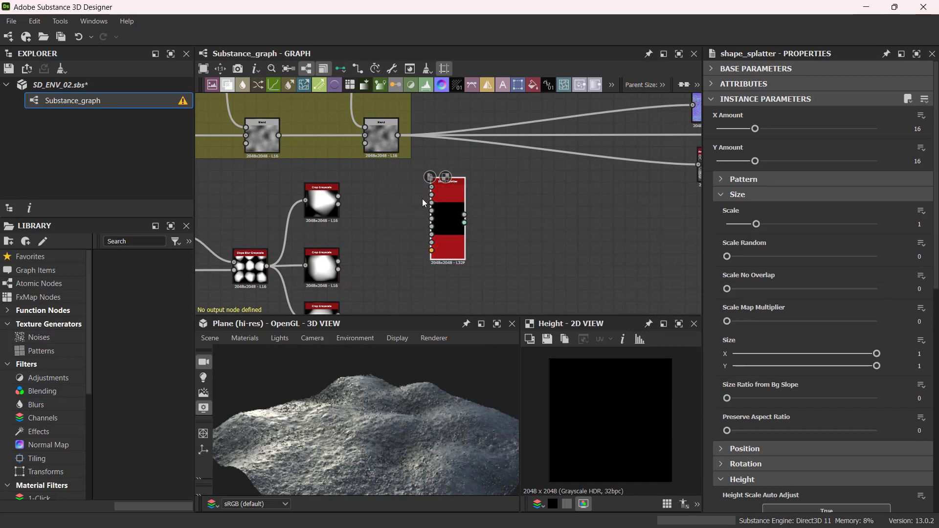
pyautogui.scroll(4, 430, 192)
pyautogui.scroll(-3, 501, 178)
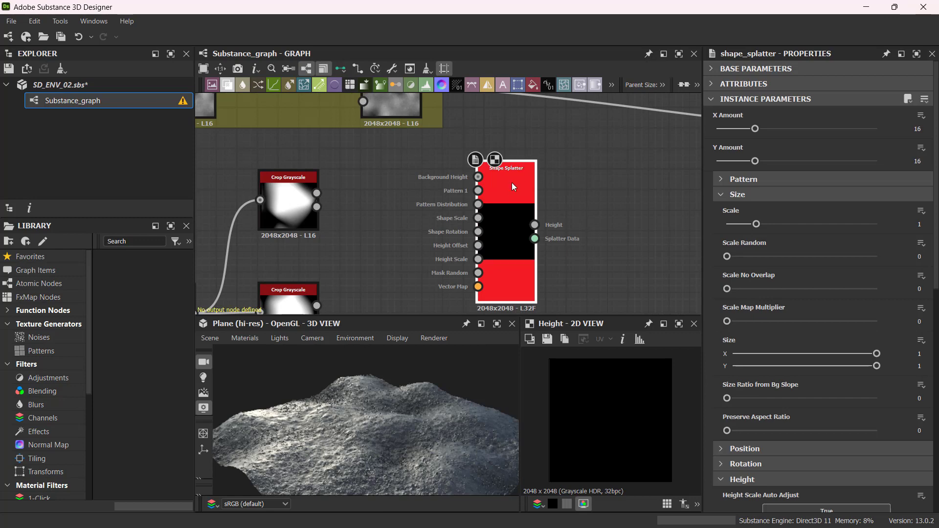
# Step: Examine the Crop Grayscale nodes and the input slots of the Shape Splatter node
pyautogui.scroll(-2, 359, 213)
pyautogui.moveTo(359, 213); pyautogui.dragTo(388, 174, button='middle')
pyautogui.click(349, 178)
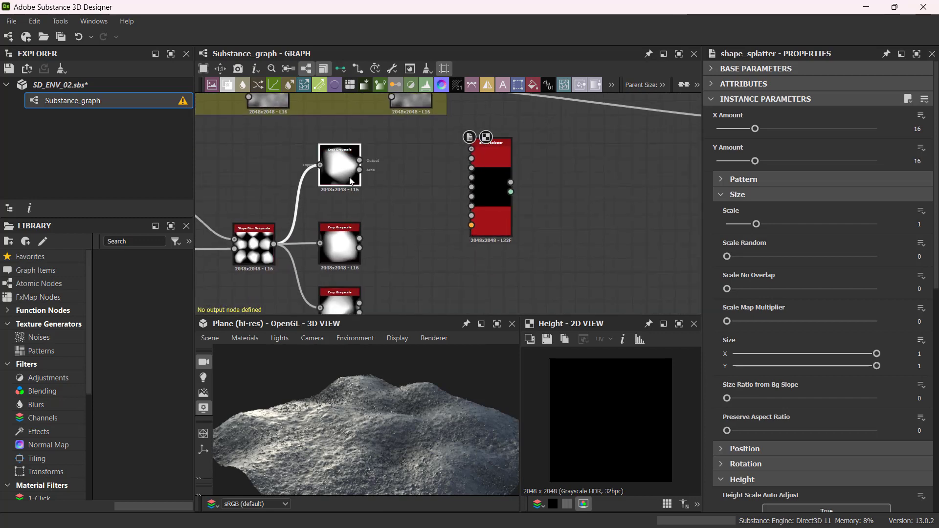
pyautogui.click(350, 255)
pyautogui.moveTo(384, 221); pyautogui.dragTo(448, 201, button='middle')
pyautogui.click(366, 251)
pyautogui.scroll(2, 459, 234)
pyautogui.click(525, 152)
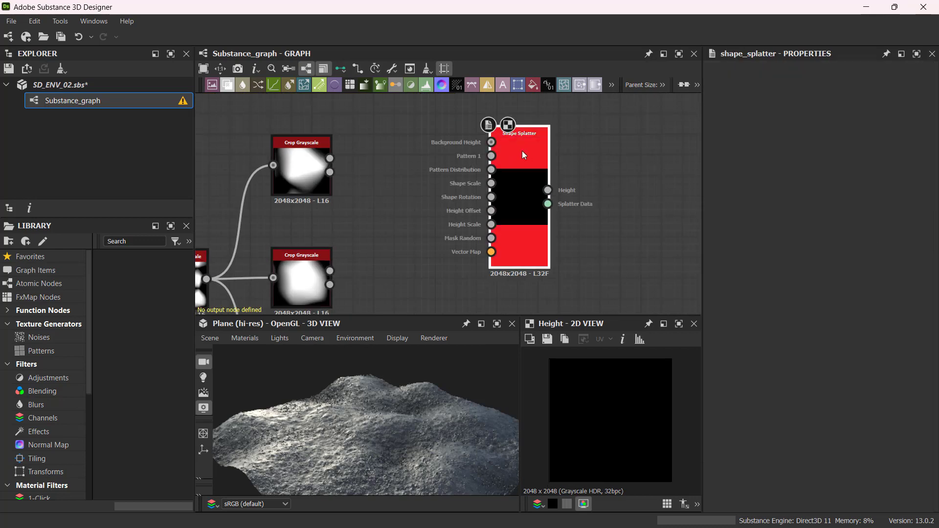
pyautogui.scroll(3, 522, 150)
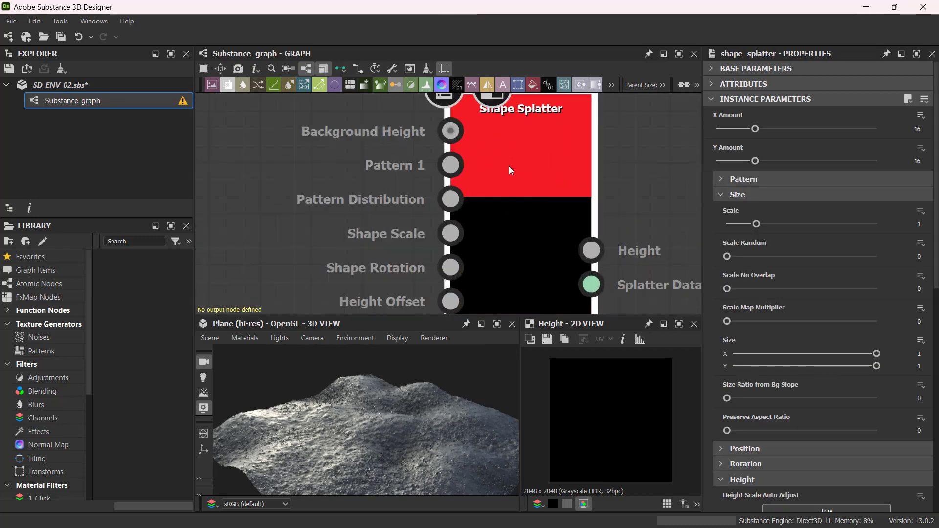
pyautogui.scroll(-4, 539, 179)
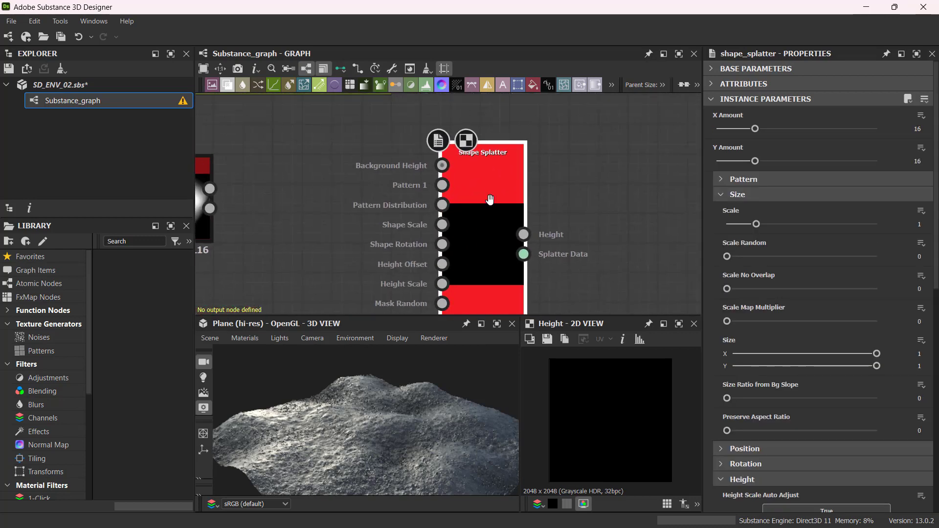
# Step: Set the Shape Splatter's Pattern Input Number to 3 to give it one pattern input per crop
pyautogui.click(478, 184)
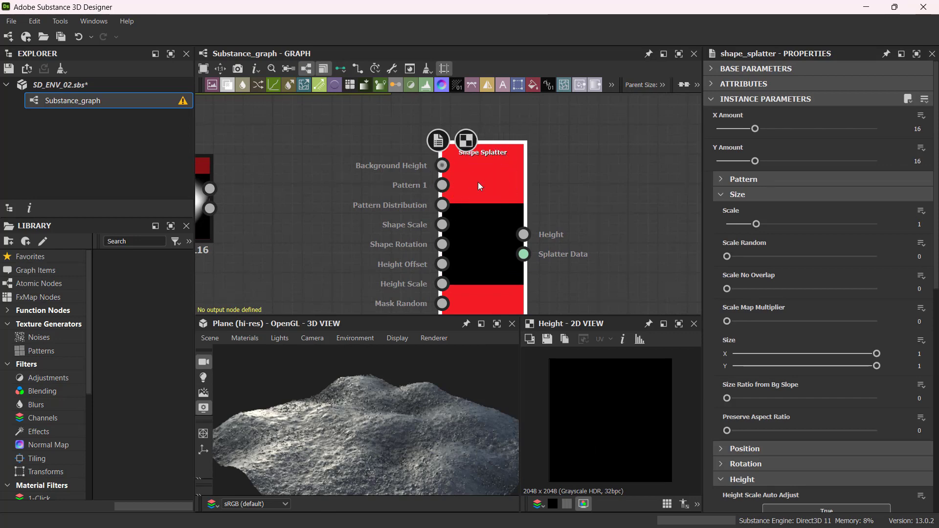
pyautogui.click(480, 185)
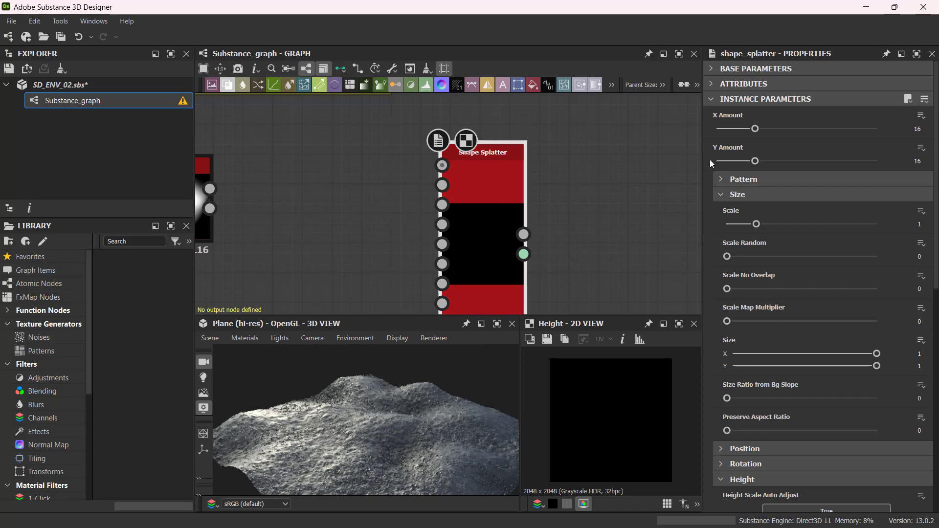
pyautogui.click(723, 179)
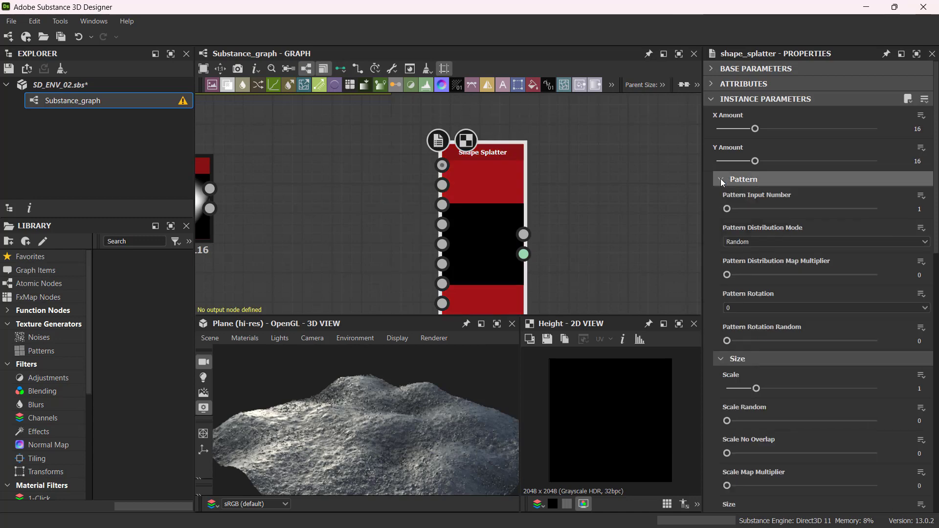
pyautogui.click(489, 188)
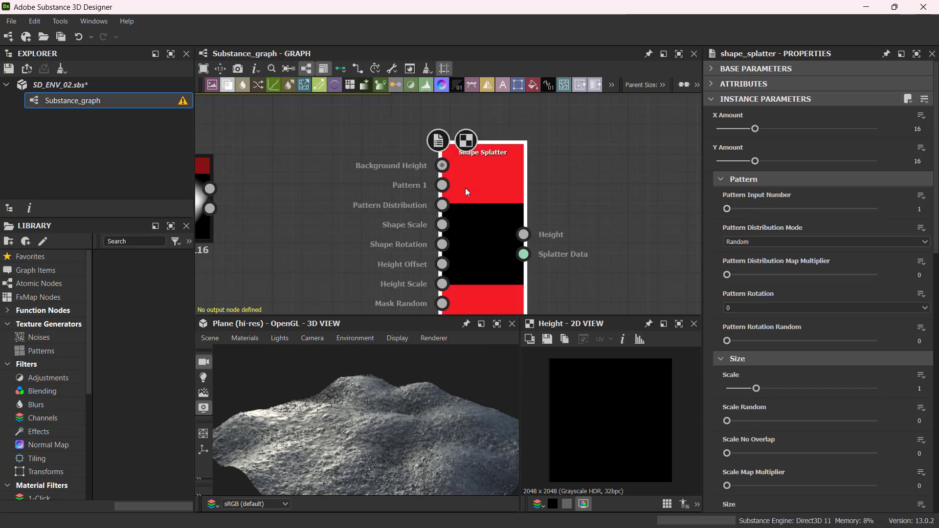
pyautogui.click(453, 187)
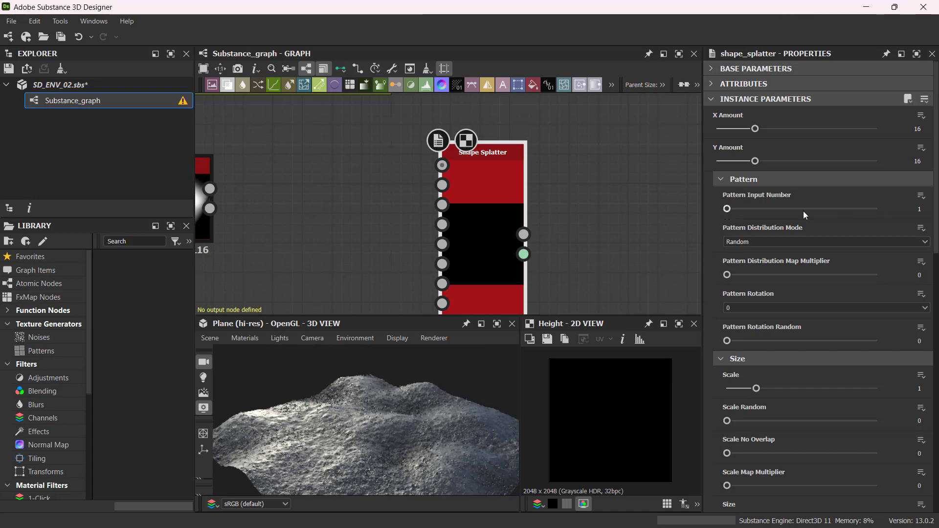
pyautogui.moveTo(728, 208); pyautogui.dragTo(770, 214)
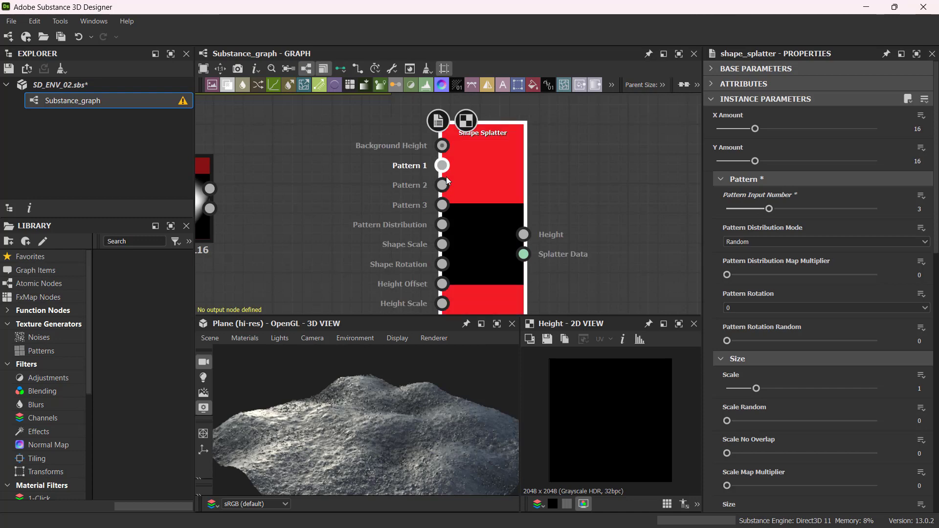
# Step: Move the Shape Splatter node lower and further from the column of Crop Grayscale nodes
pyautogui.scroll(-3, 438, 201)
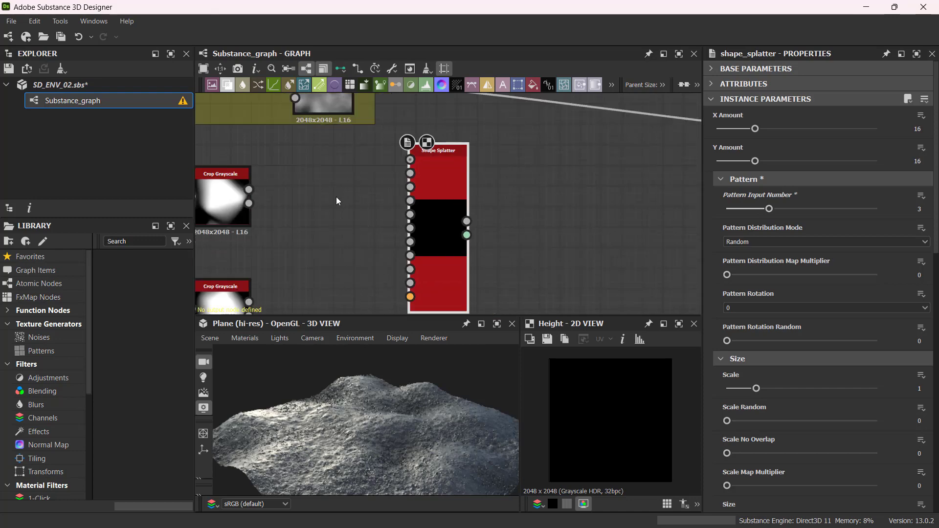
pyautogui.moveTo(336, 197); pyautogui.dragTo(412, 158, button='middle')
pyautogui.moveTo(487, 151); pyautogui.dragTo(518, 204)
pyautogui.moveTo(361, 198); pyautogui.dragTo(374, 166, button='middle')
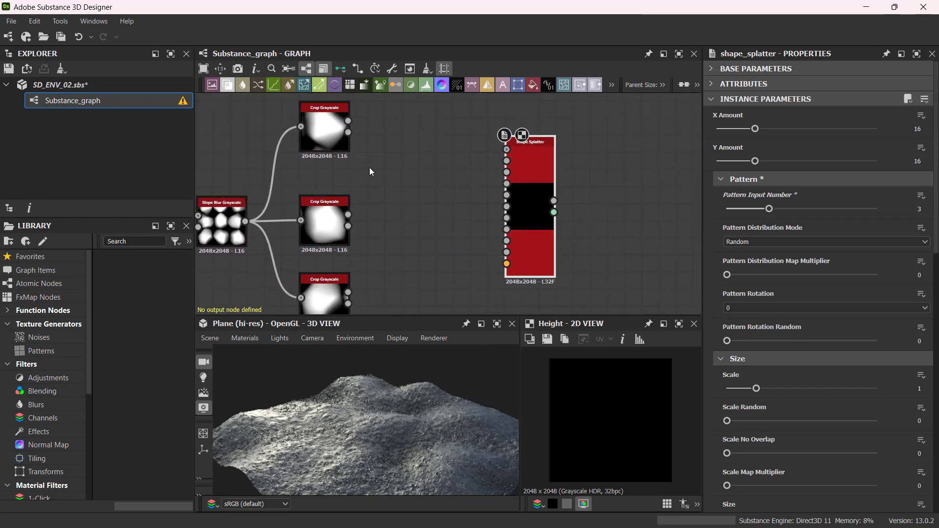
pyautogui.moveTo(348, 121); pyautogui.dragTo(421, 172)
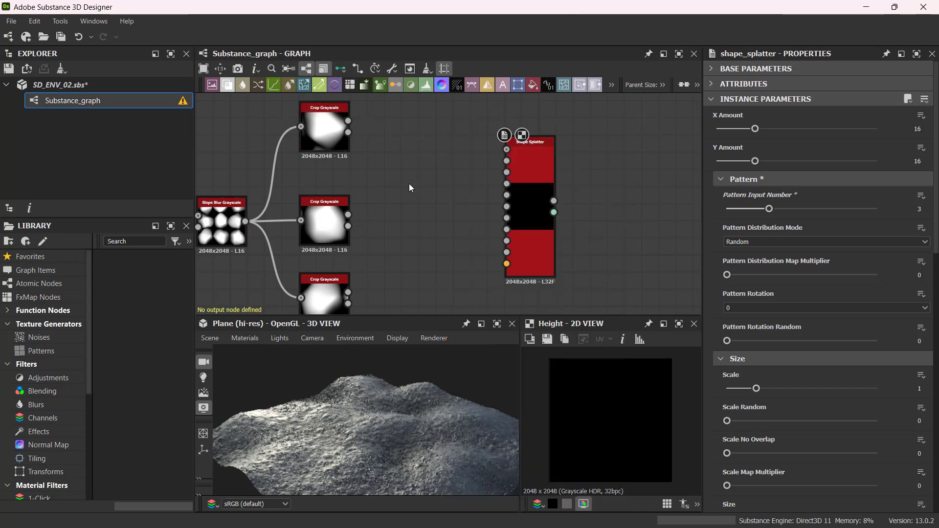
pyautogui.scroll(-2, 400, 187)
pyautogui.moveTo(415, 180); pyautogui.dragTo(419, 238, button='middle')
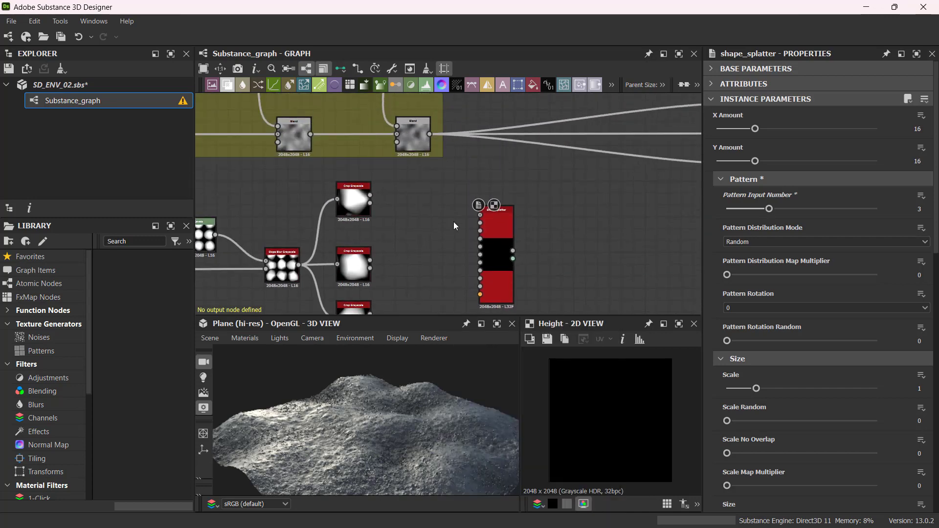
# Step: Inspect the Background Height and pattern inputs of the Shape Splatter node
pyautogui.scroll(6, 497, 221)
pyautogui.click(445, 201)
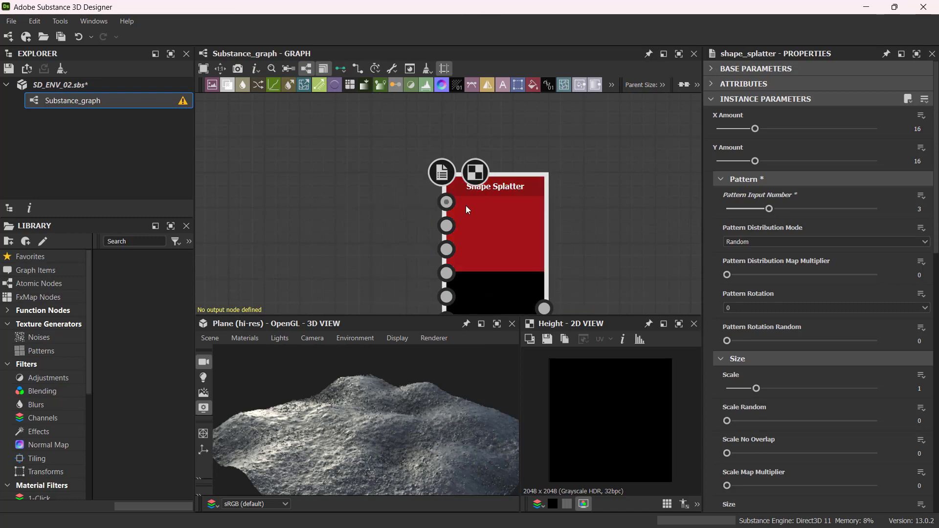
pyautogui.click(451, 199)
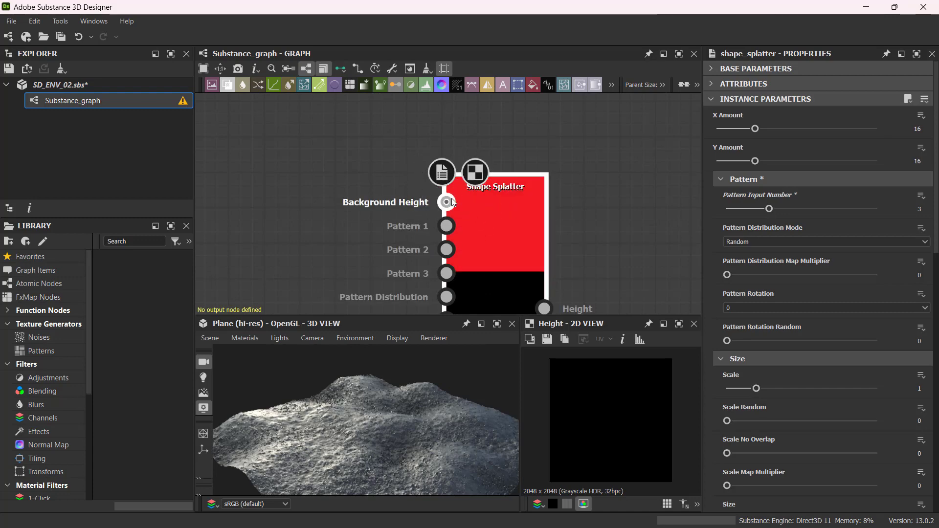
pyautogui.click(452, 200)
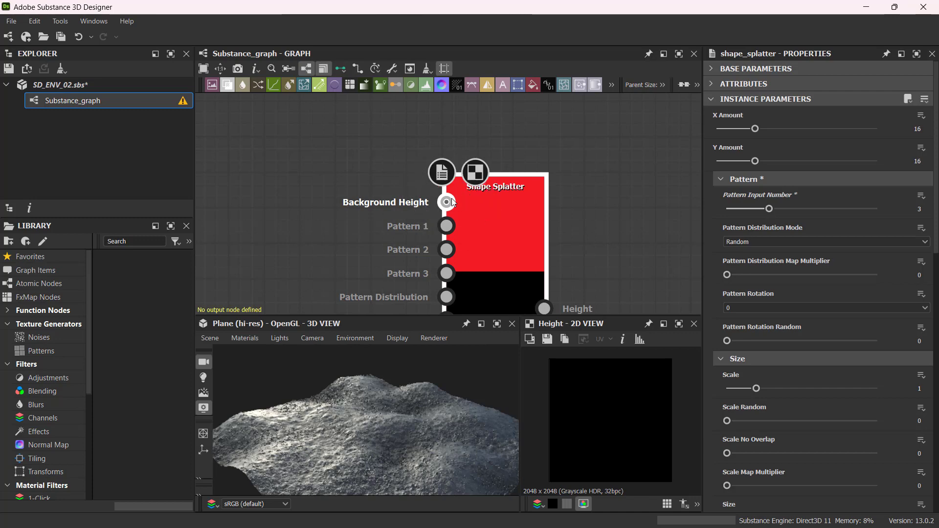
pyautogui.scroll(-1, 410, 207)
pyautogui.moveTo(411, 208); pyautogui.dragTo(482, 134, button='middle')
pyautogui.scroll(-2, 480, 137)
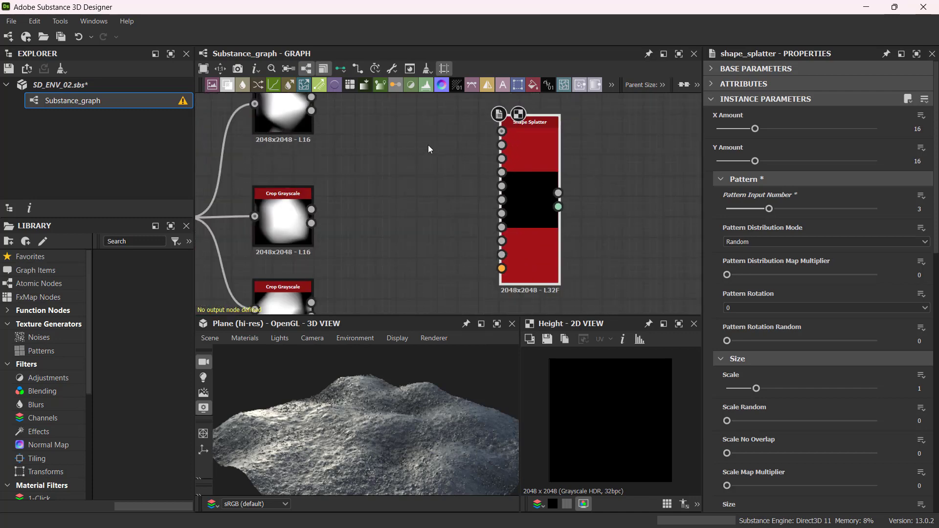
# Step: Shift the Shape Splatter node slightly up and further away from the crops, below the main surface row
pyautogui.scroll(-2, 428, 150)
pyautogui.moveTo(429, 150); pyautogui.dragTo(414, 190, button='middle')
pyautogui.moveTo(487, 182); pyautogui.dragTo(509, 167)
pyautogui.scroll(-1, 411, 172)
pyautogui.moveTo(410, 173); pyautogui.dragTo(408, 223, button='middle')
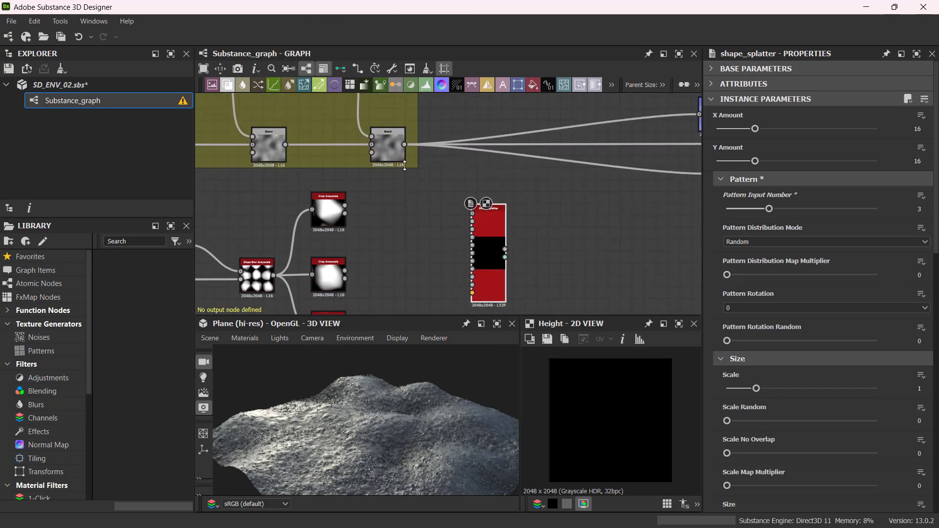
# Step: Connect the last surface Blend node's output to the Shape Splatter's Background Height input and show the Shape Splatter's parameters
pyautogui.click(388, 143)
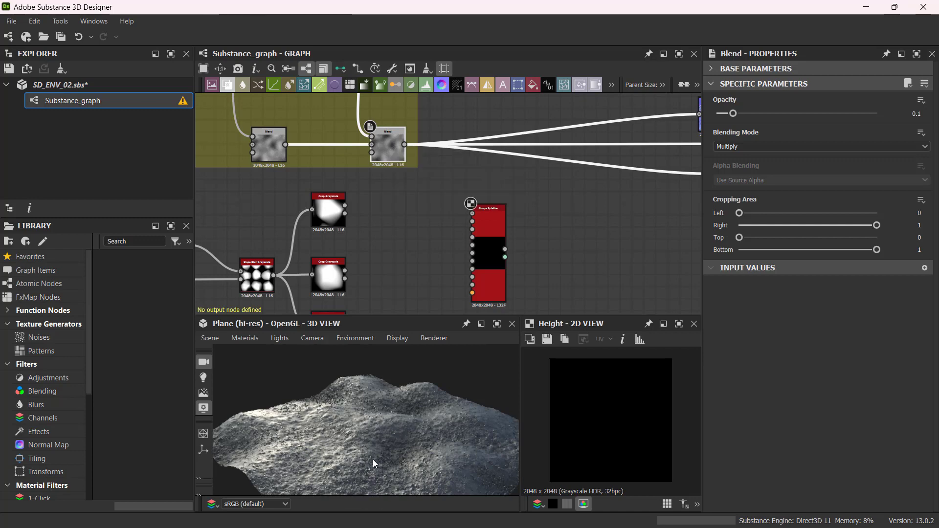
pyautogui.press('ctrl')
pyautogui.moveTo(374, 462); pyautogui.dragTo(382, 436)
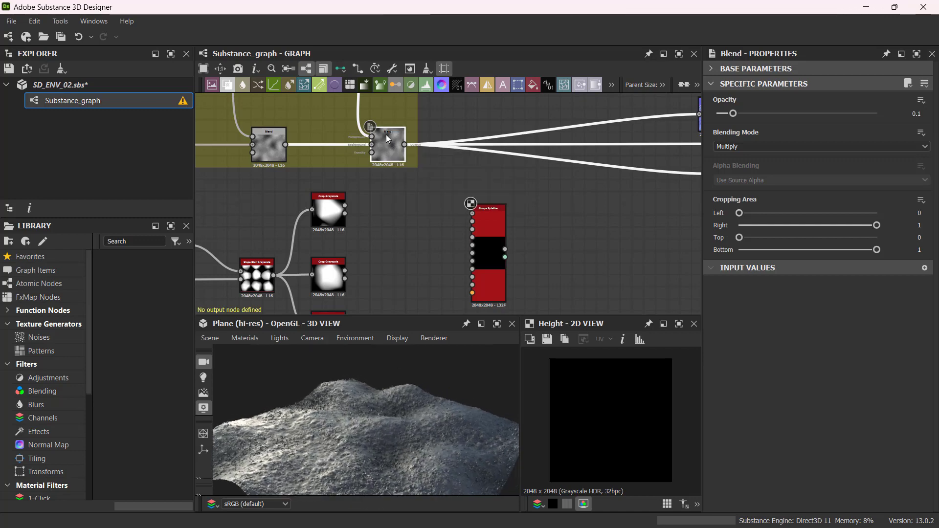
pyautogui.press('ctrl')
pyautogui.moveTo(405, 145); pyautogui.dragTo(412, 161)
pyautogui.moveTo(433, 206); pyautogui.dragTo(469, 213)
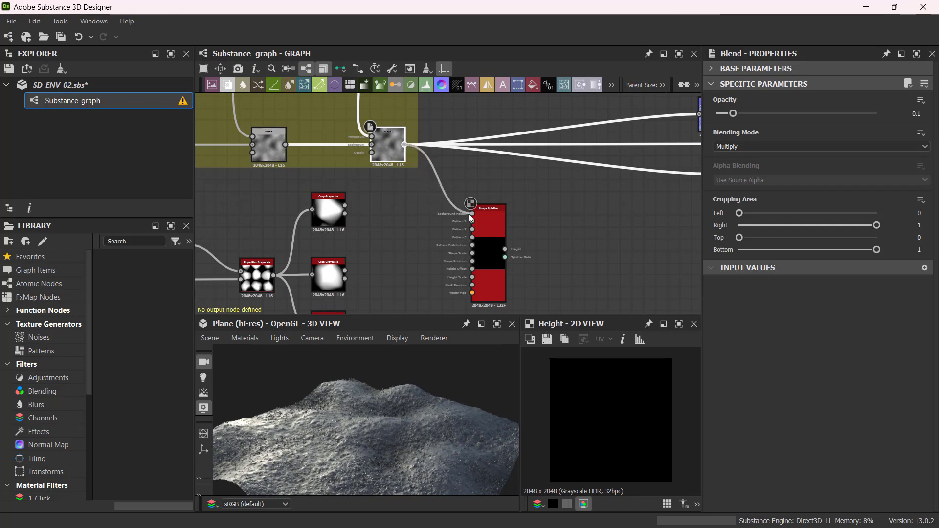
pyautogui.click(485, 223)
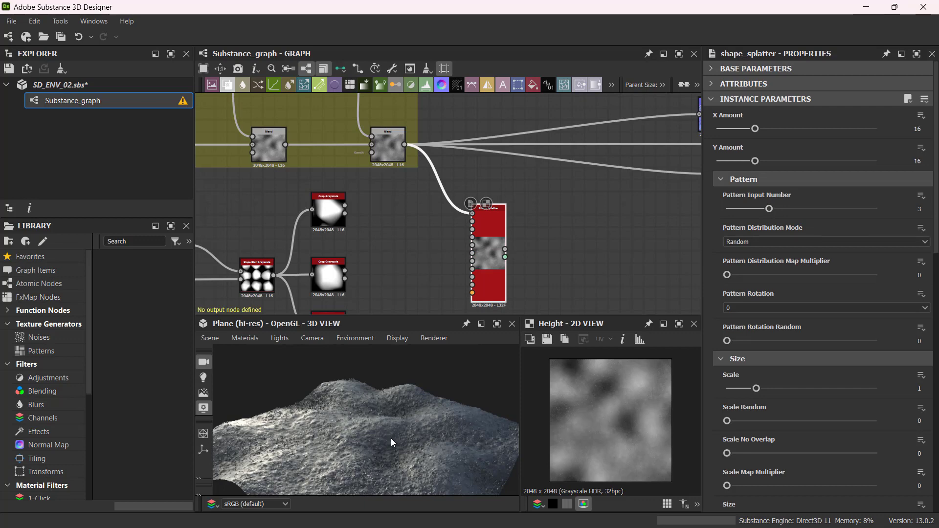
# Step: Connect the outputs of the three Crop Grayscale nodes, in order, to the Shape Splatter's three pattern inputs and check the height map
pyautogui.scroll(-2, 378, 221)
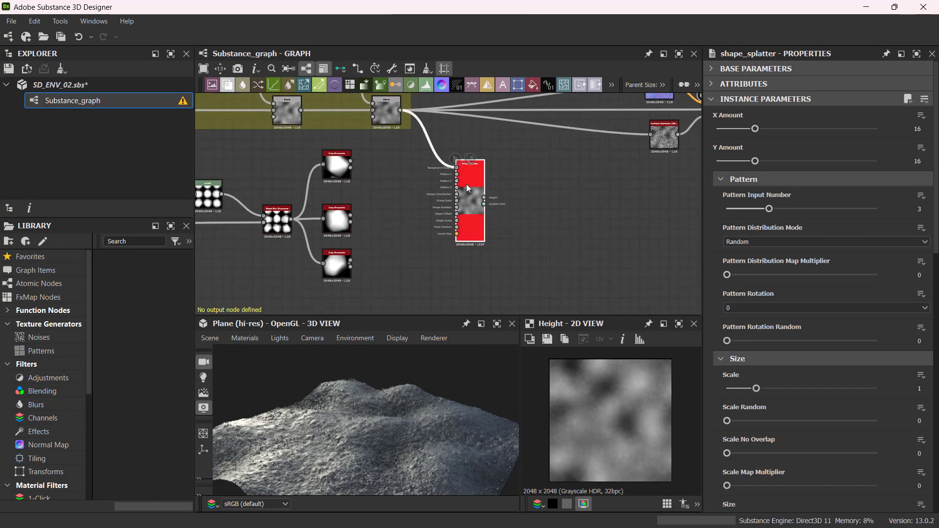
pyautogui.scroll(3, 466, 184)
pyautogui.scroll(-1, 298, 206)
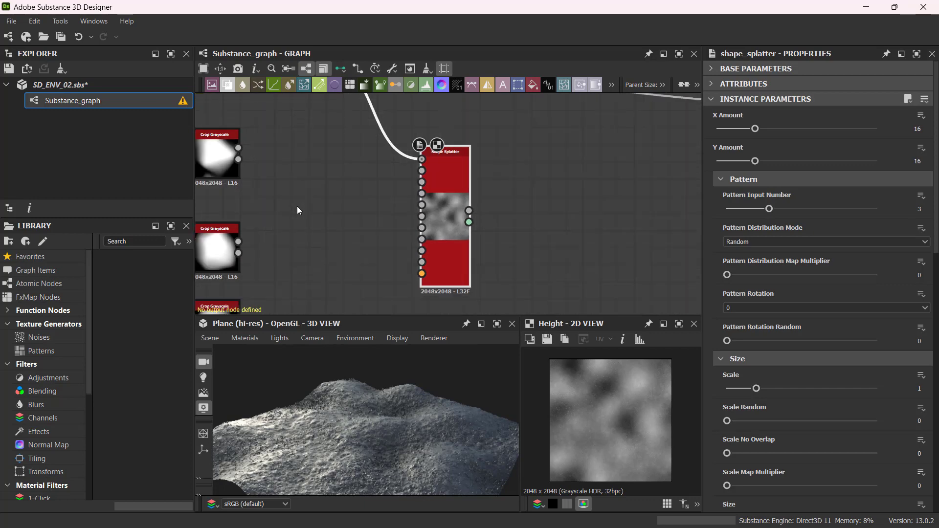
pyautogui.scroll(-1, 301, 197)
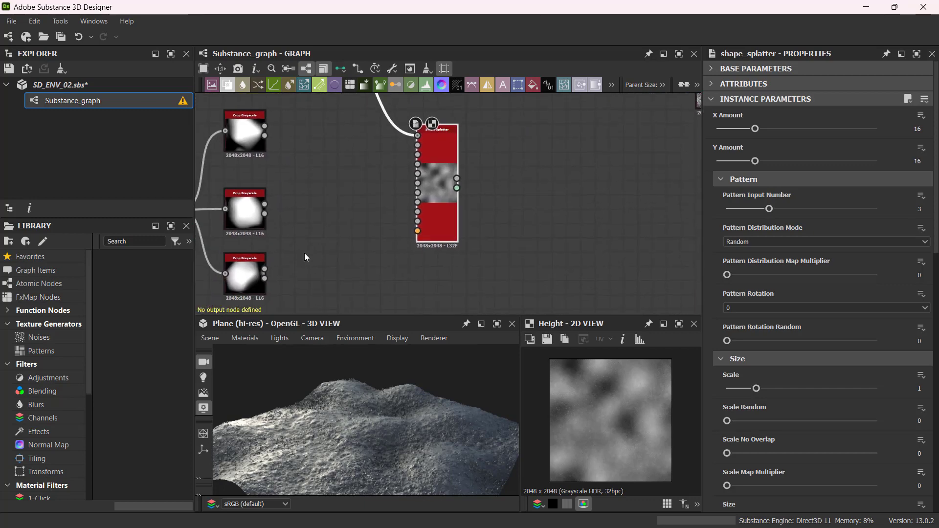
pyautogui.moveTo(265, 127); pyautogui.dragTo(418, 145)
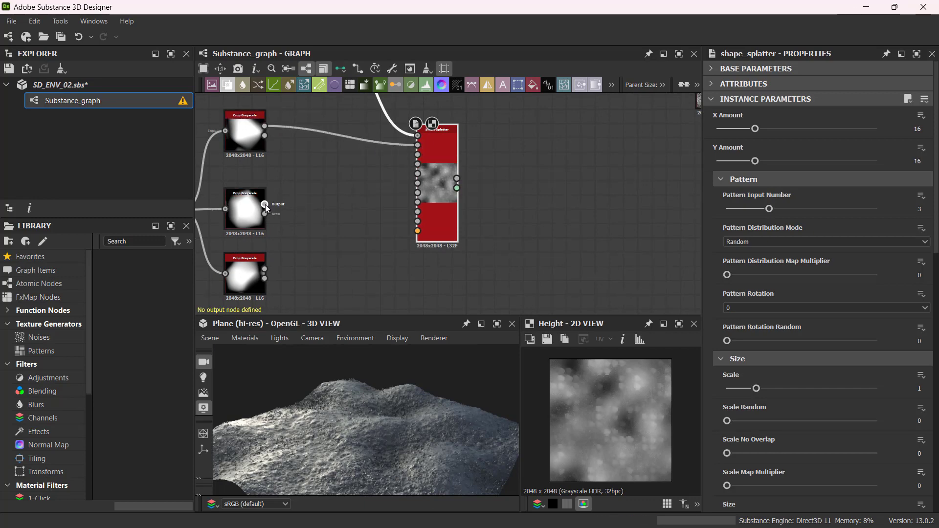
pyautogui.moveTo(265, 204); pyautogui.dragTo(418, 156)
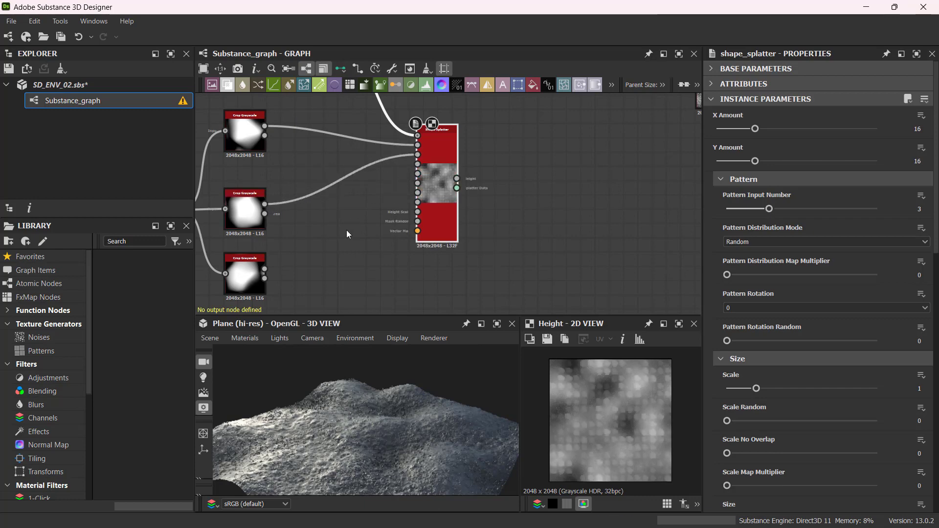
pyautogui.moveTo(265, 269); pyautogui.dragTo(417, 163)
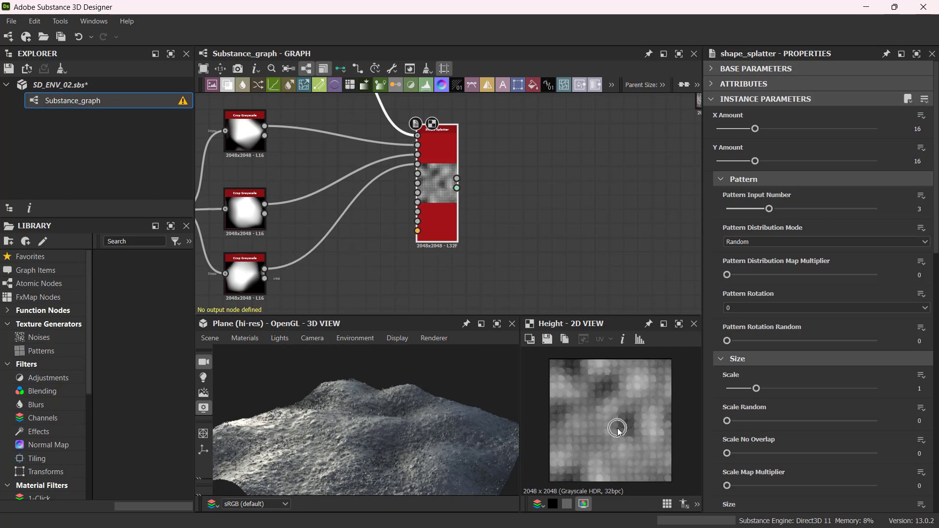
pyautogui.scroll(1, 617, 428)
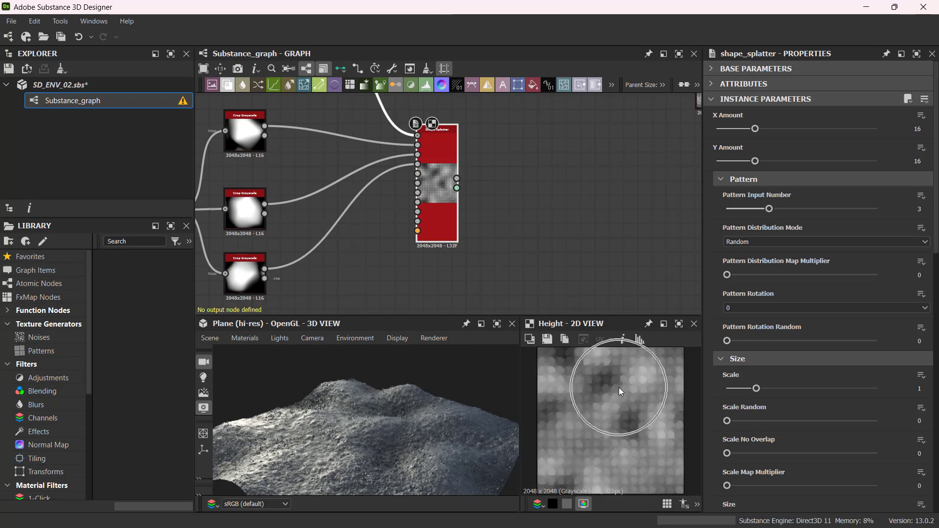
pyautogui.scroll(-1, 618, 404)
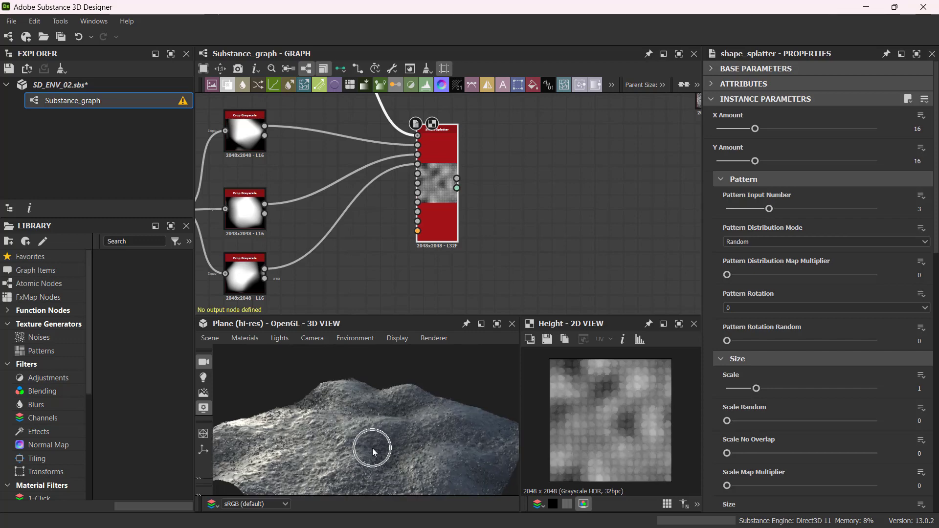
# Step: Transfer the last Blend's links to Normal, Ambient Occlusion and Base Material onto the Shape Splatter's Height output, keeping the Blend wired to Background Height
pyautogui.scroll(-3, 548, 211)
pyautogui.moveTo(512, 195); pyautogui.dragTo(458, 224, button='middle')
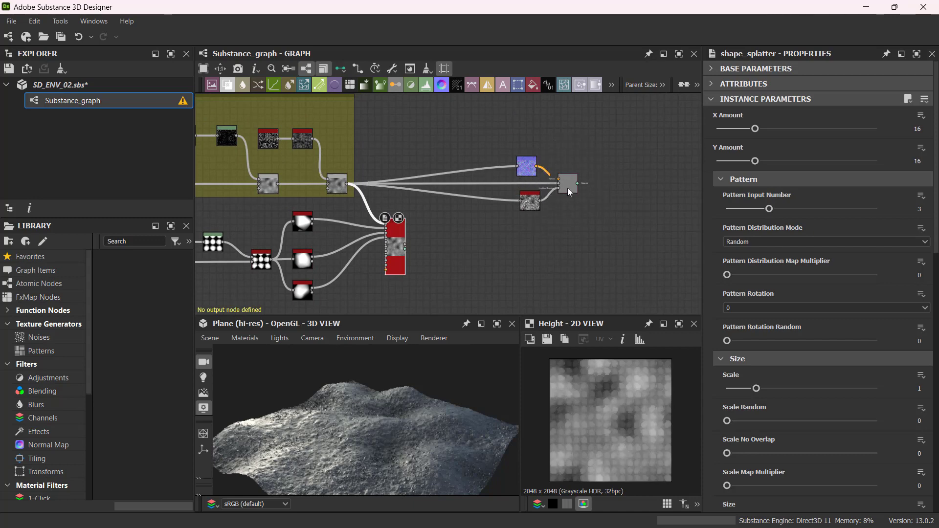
pyautogui.scroll(3, 426, 207)
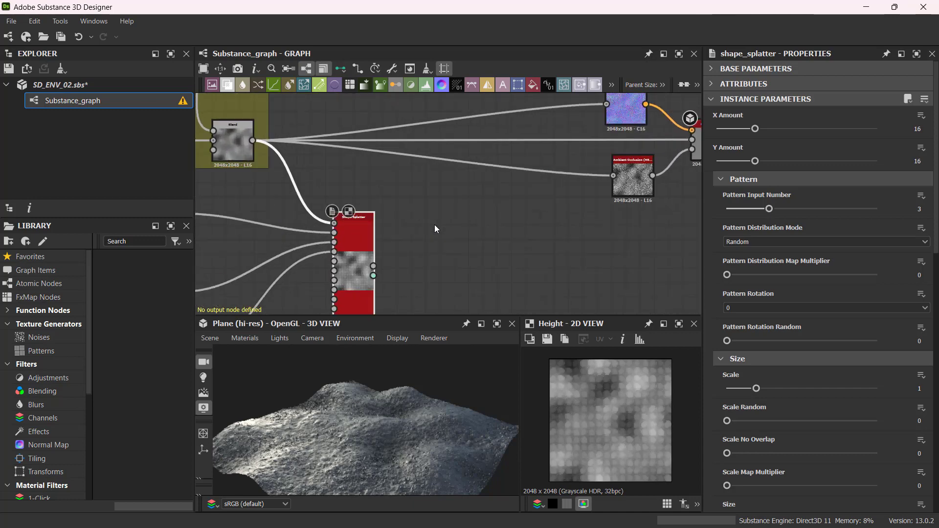
pyautogui.moveTo(434, 224); pyautogui.dragTo(460, 168, button='middle')
pyautogui.scroll(-1, 426, 194)
pyautogui.moveTo(426, 194); pyautogui.dragTo(423, 223, button='middle')
pyautogui.scroll(-1, 446, 195)
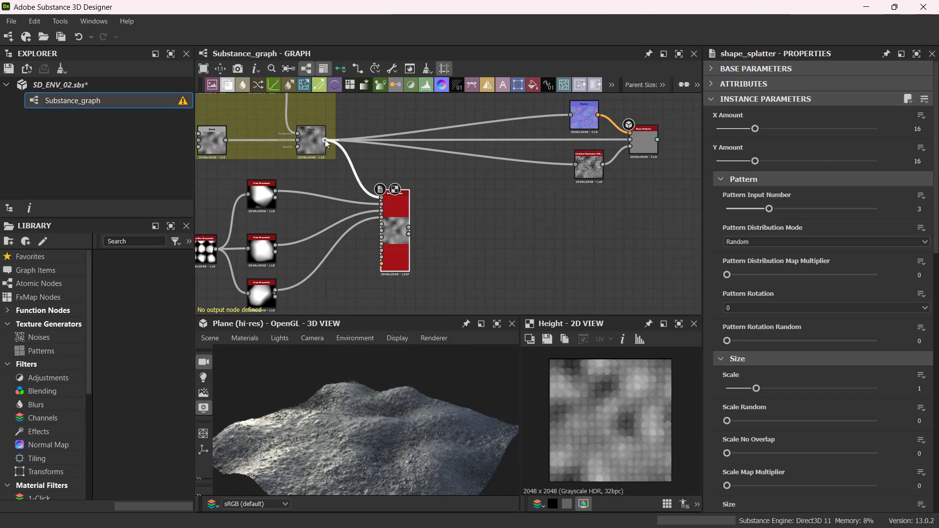
pyautogui.moveTo(326, 140); pyautogui.dragTo(410, 230)
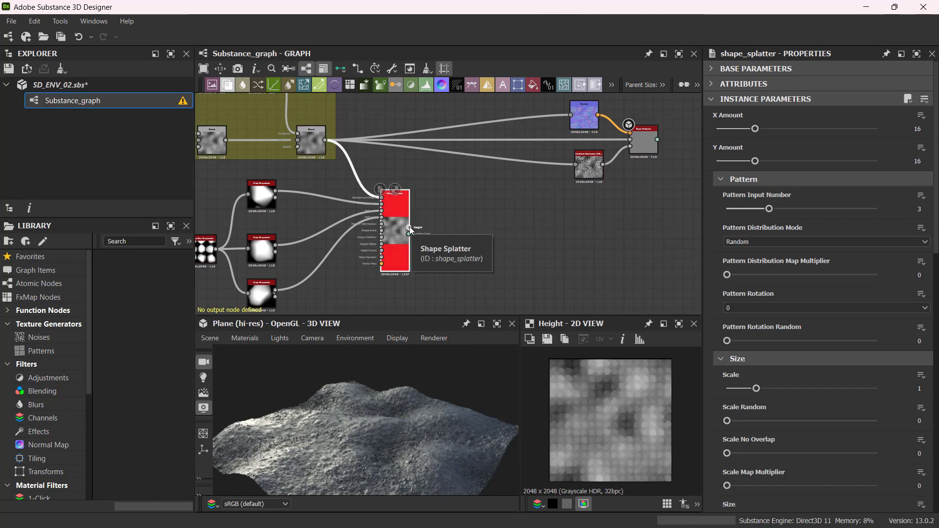
pyautogui.moveTo(410, 231); pyautogui.dragTo(321, 143)
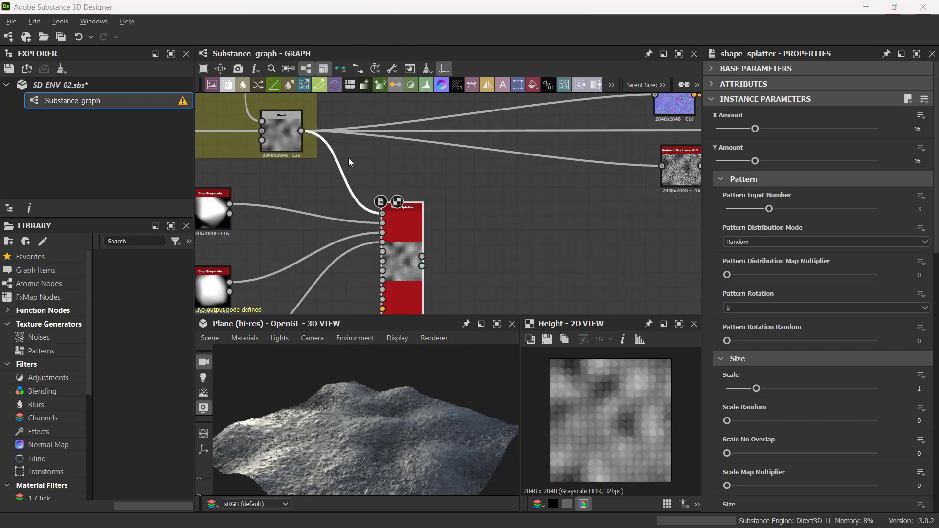
pyautogui.keyDown('shift'); pyautogui.moveTo(302, 130); pyautogui.dragTo(422, 256); pyautogui.keyUp('shift')
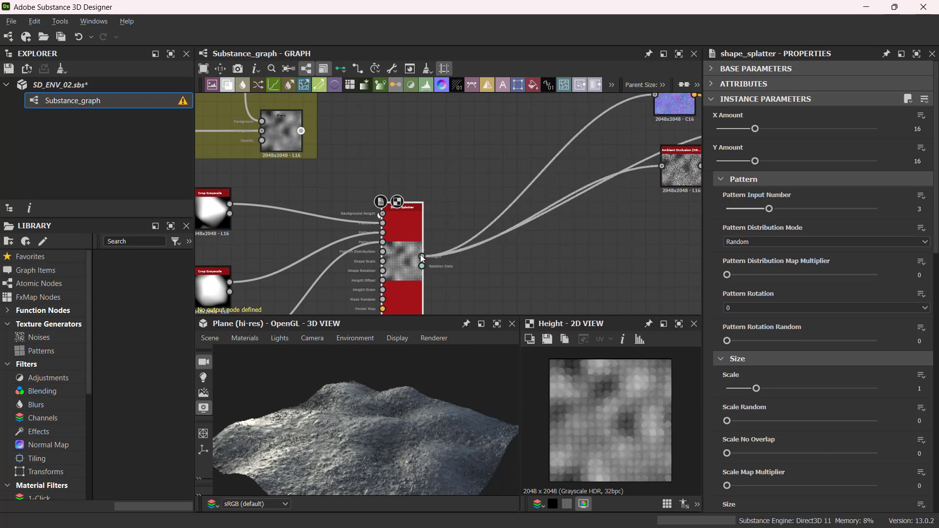
pyautogui.scroll(-2, 488, 219)
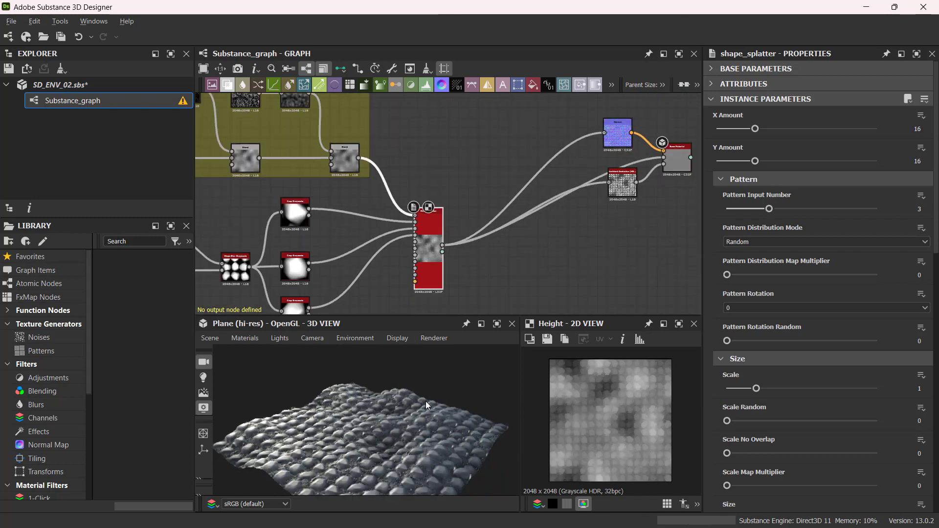
# Step: Examine the scattered rock shapes on the terrain plane from several angles in the 3D view
pyautogui.moveTo(425, 406); pyautogui.dragTo(402, 399)
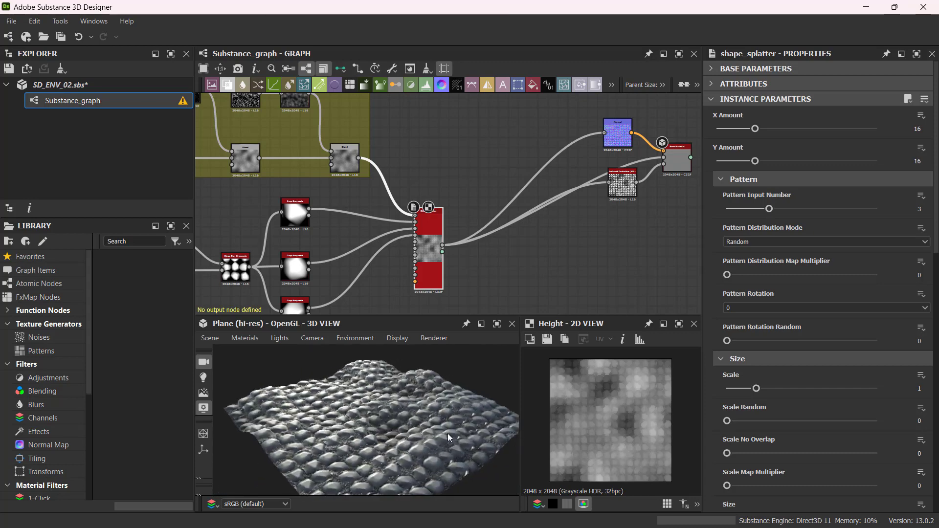
pyautogui.moveTo(448, 434); pyautogui.dragTo(385, 435)
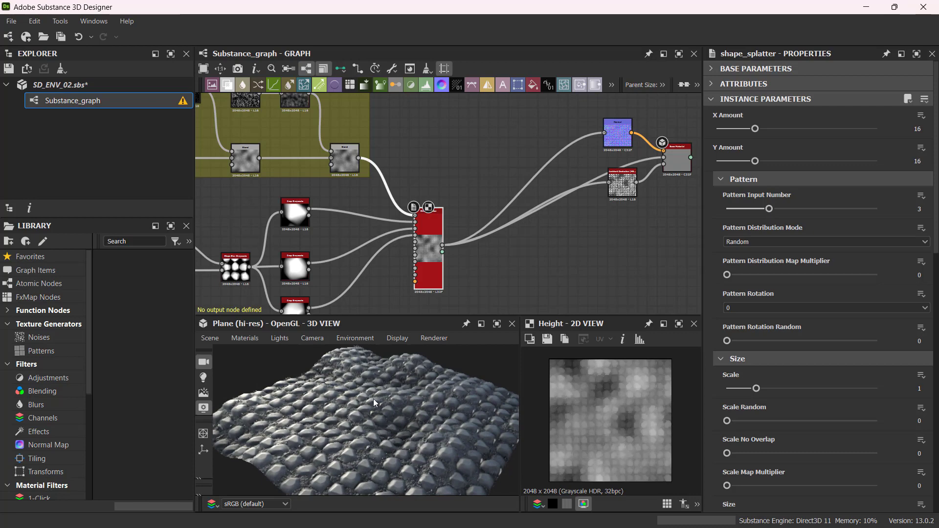
pyautogui.moveTo(393, 414)
pyautogui.mouseDown()
pyautogui.moveTo(385, 419)
pyautogui.moveTo(390, 443)
pyautogui.moveTo(402, 414)
pyautogui.mouseUp()
pyautogui.moveTo(424, 473); pyautogui.dragTo(386, 431)
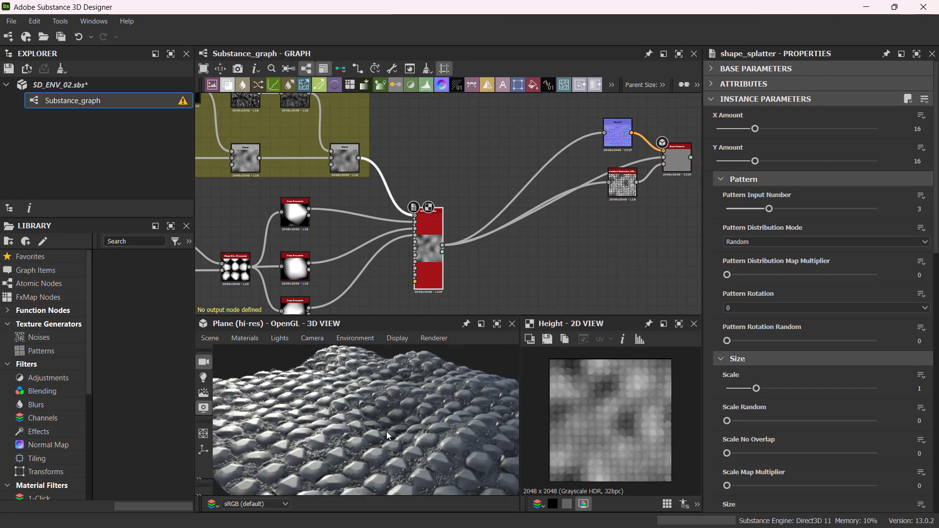